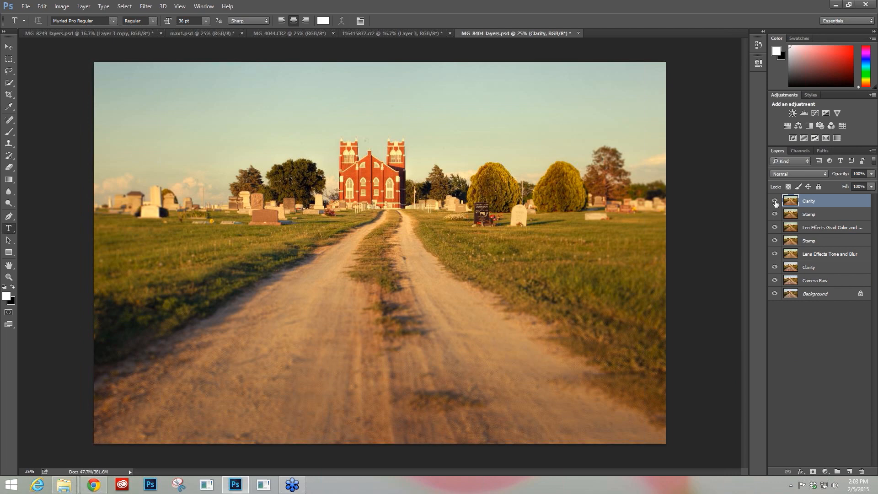
- Hide every layer except Background, and reveal the Camera Raw and lower Clarity layers one at a time to compare their effects
{"action": "left_click", "coordinate": [774, 294], "text": "alt"}
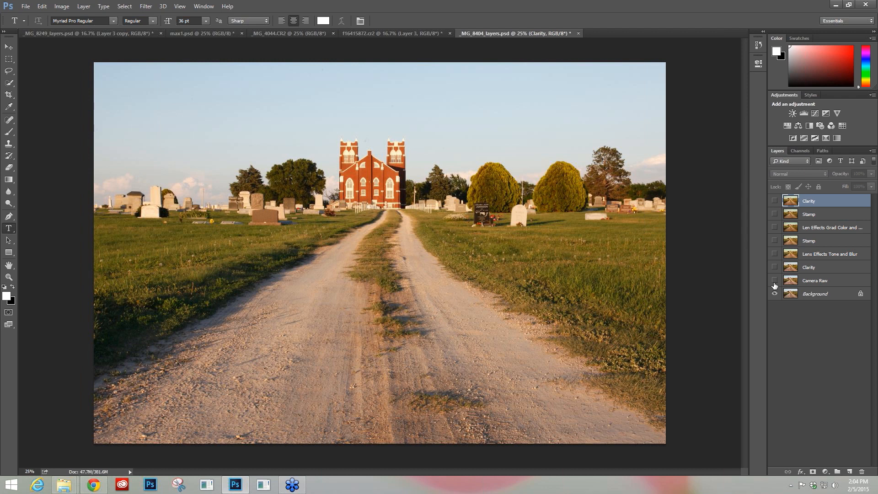
{"action": "left_click", "coordinate": [774, 281]}
{"action": "left_click", "coordinate": [774, 281]}
{"action": "left_click", "coordinate": [774, 280]}
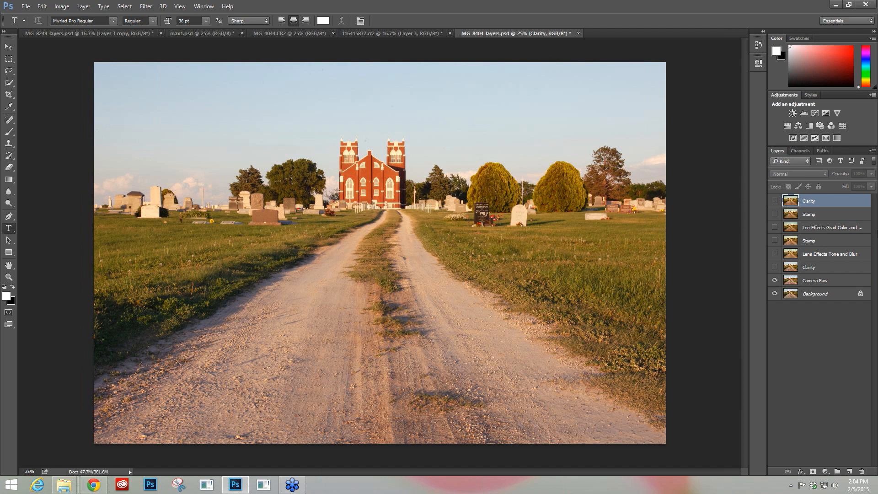
{"action": "left_click", "coordinate": [774, 267]}
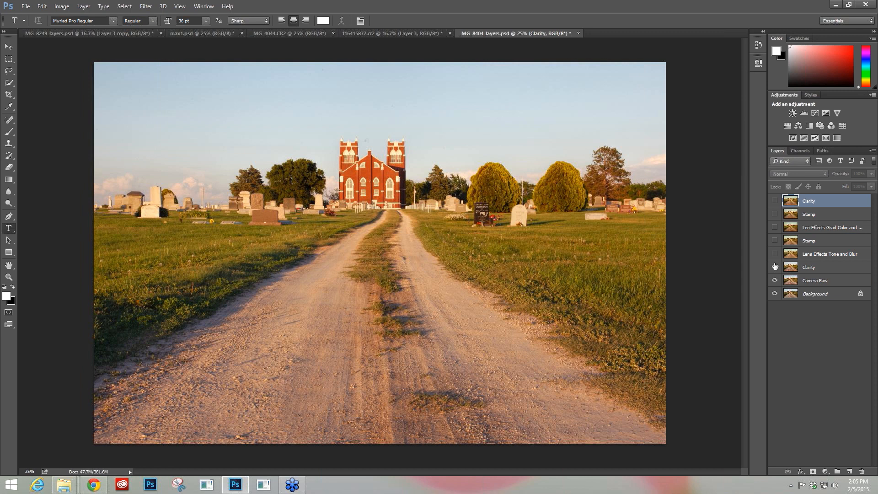
{"action": "left_click", "coordinate": [774, 267]}
- Reveal the remaining layers one by one, from Lens Effects Tone and Blur up to the top Clarity layer, to review each effect
{"action": "left_click", "coordinate": [775, 254]}
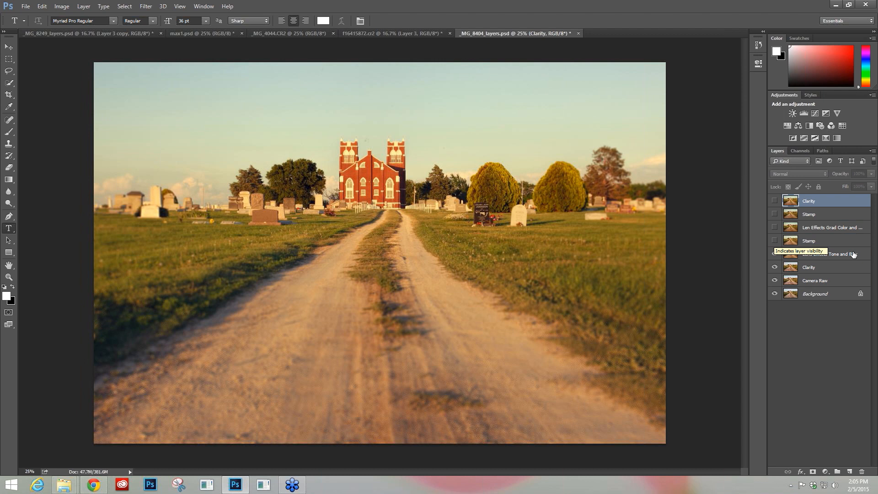
{"action": "left_click", "coordinate": [843, 255]}
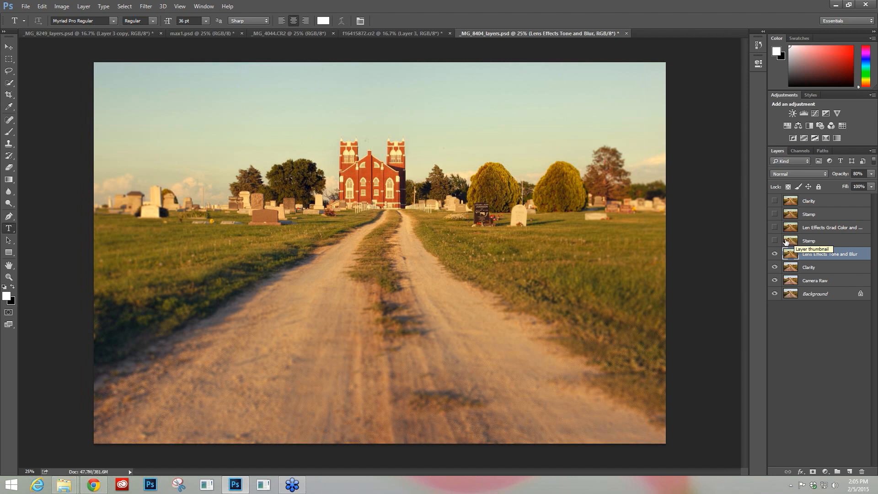
{"action": "left_click", "coordinate": [774, 241]}
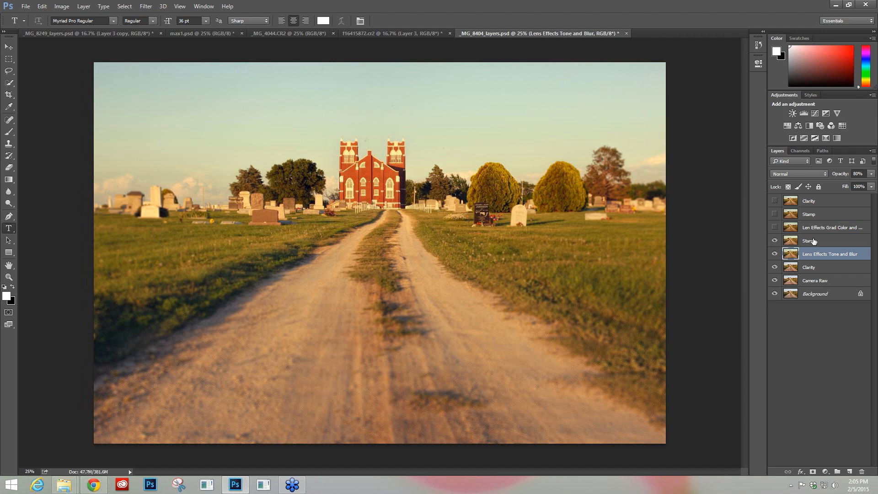
{"action": "left_click", "coordinate": [812, 241]}
{"action": "left_click", "coordinate": [813, 230]}
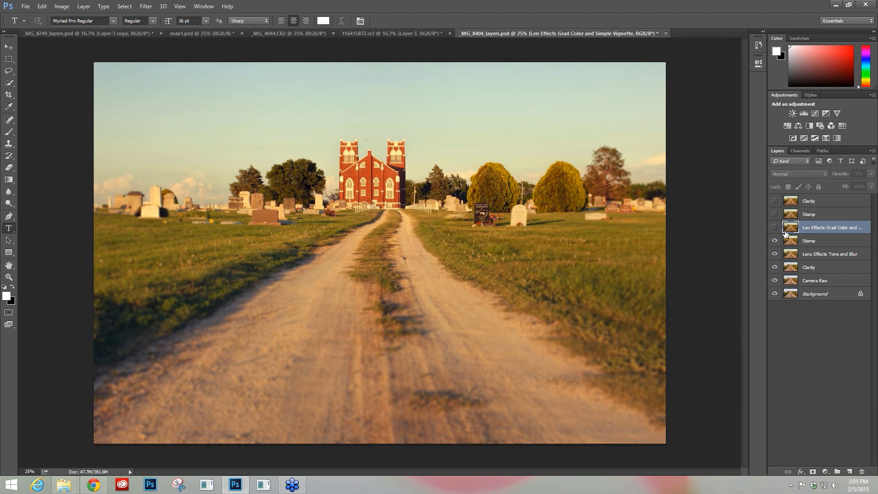
{"action": "left_click", "coordinate": [775, 228]}
{"action": "left_click", "coordinate": [775, 228]}
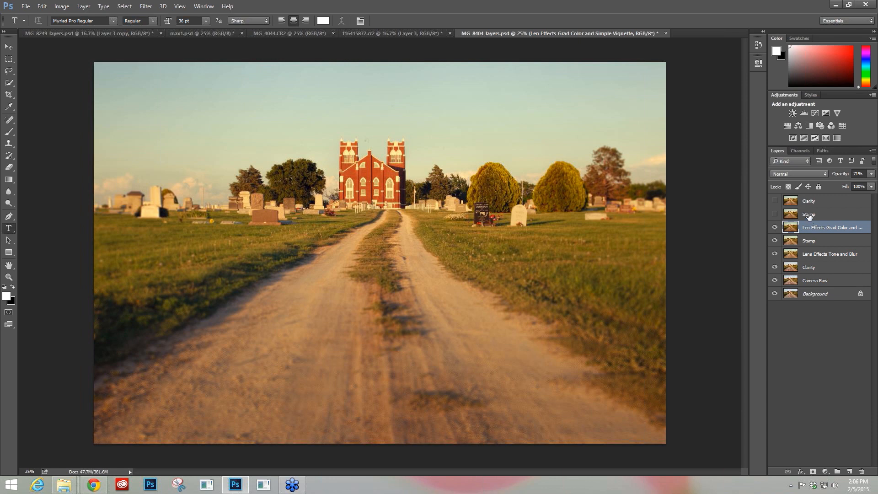
{"action": "left_click", "coordinate": [775, 214]}
{"action": "left_click", "coordinate": [775, 201]}
- Hide and delete the six layers above Camera Raw
{"action": "left_click_drag", "start_coordinate": [773, 202], "coordinate": [774, 267]}
{"action": "left_click", "coordinate": [808, 261]}
{"action": "left_click", "coordinate": [809, 201], "text": "shift"}
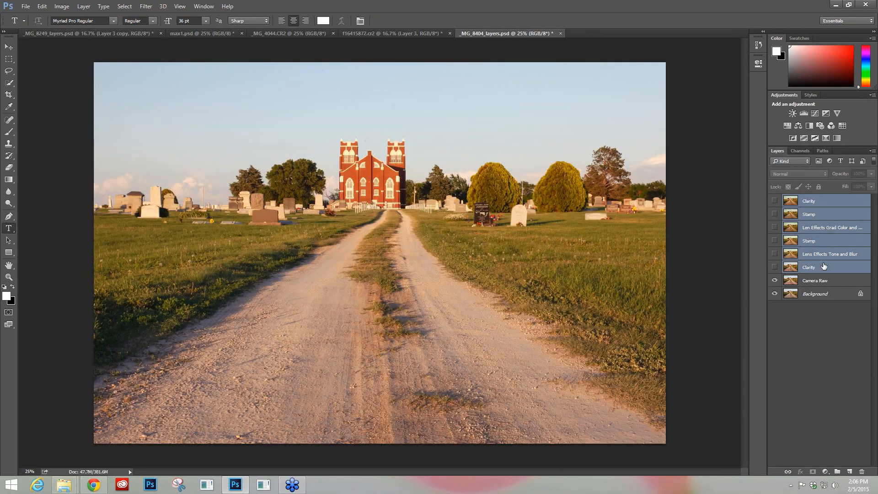
{"action": "left_click_drag", "start_coordinate": [823, 266], "coordinate": [862, 470]}
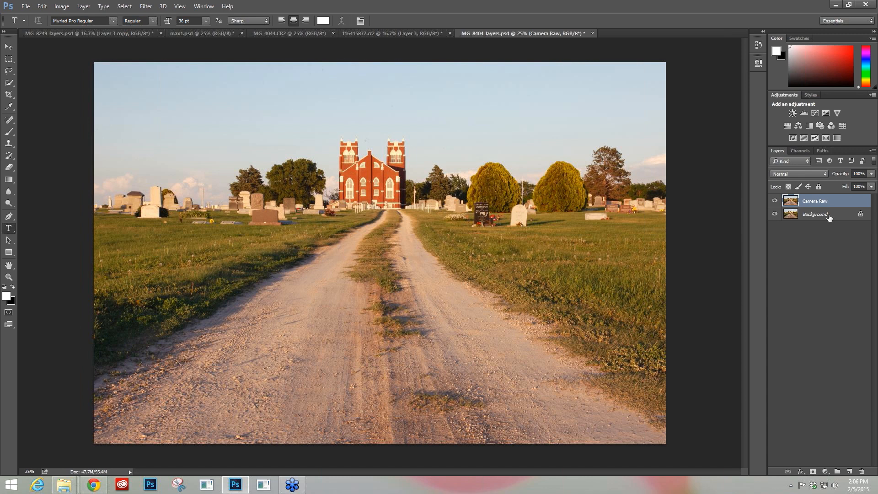
- Duplicate the Camera Raw layer and rename the copy Clarity
{"action": "key", "text": "ctrl+j"}
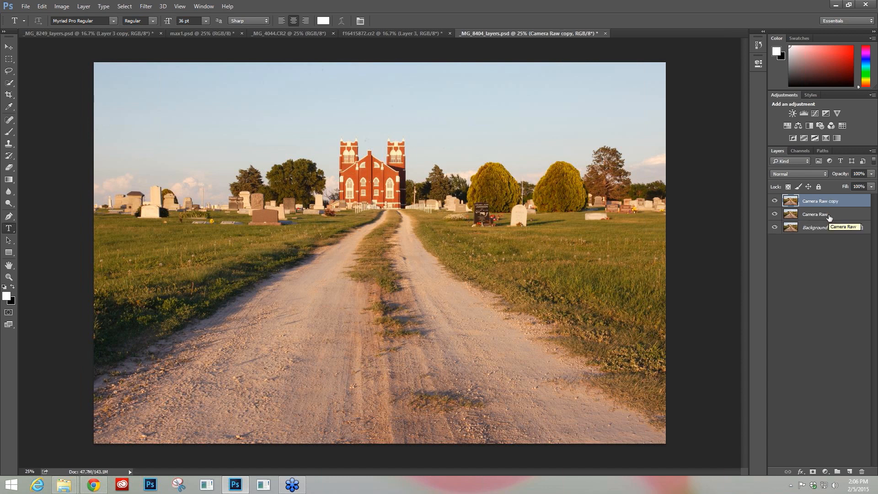
{"action": "double_click", "coordinate": [811, 202]}
{"action": "type", "text": "Clarity"}
{"action": "key", "text": "Return"}
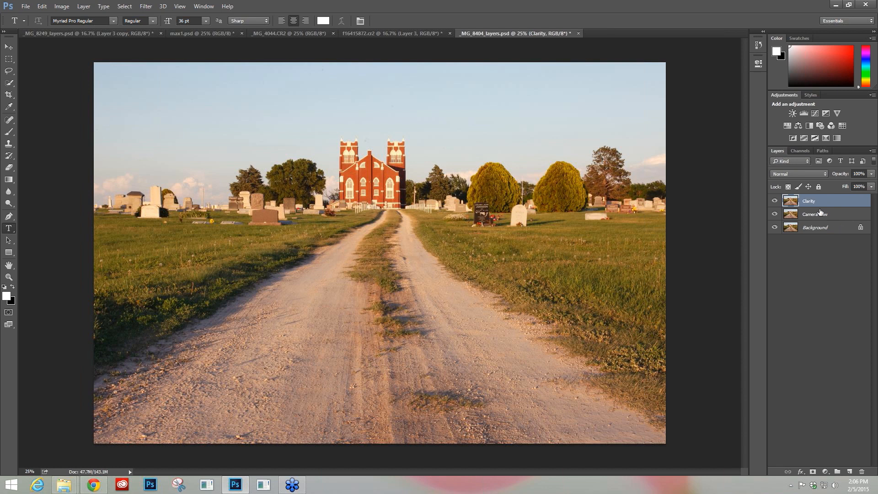
- Open the Clarity layer in the Topaz Clarity filter
{"action": "left_click", "coordinate": [146, 6]}
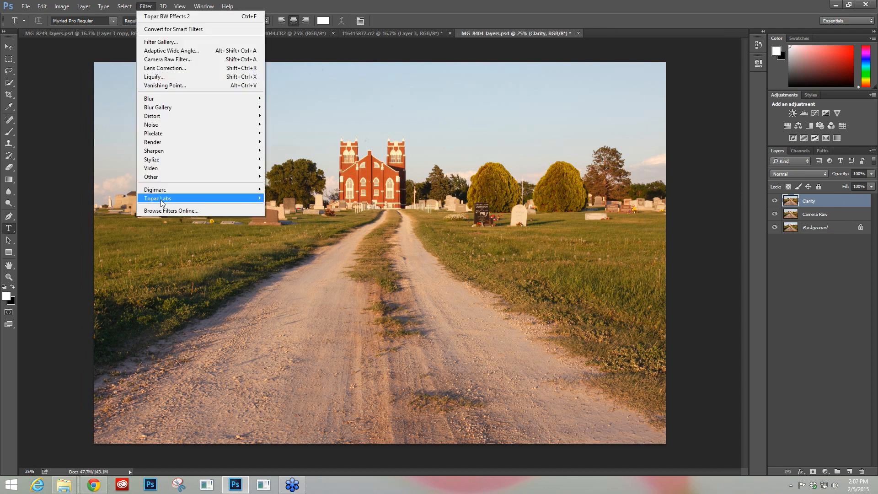
{"action": "mouse_move", "coordinate": [163, 201]}
{"action": "left_click", "coordinate": [285, 216]}
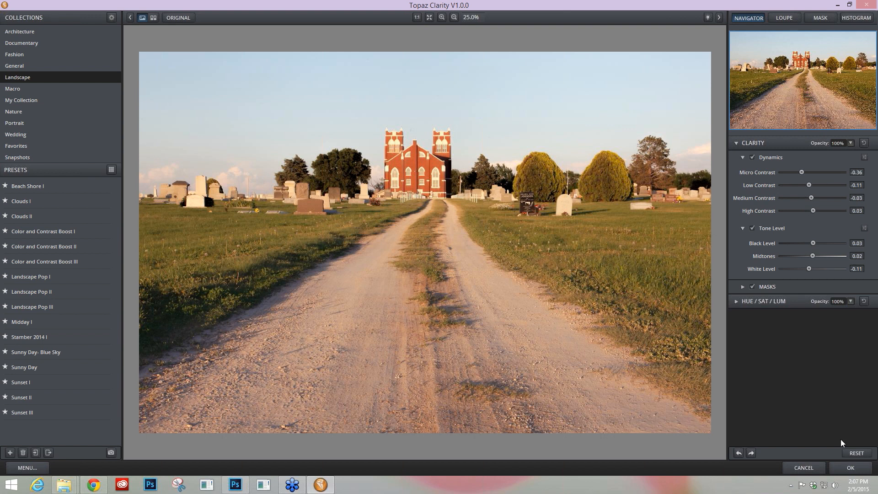
- Reset all Clarity adjustments and show the presets of the General collection
{"action": "left_click", "coordinate": [857, 453]}
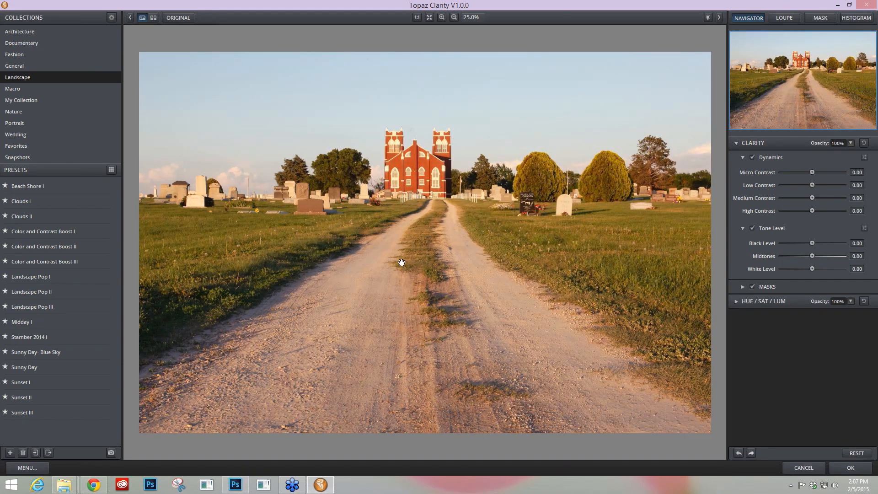
{"action": "left_click", "coordinate": [32, 67]}
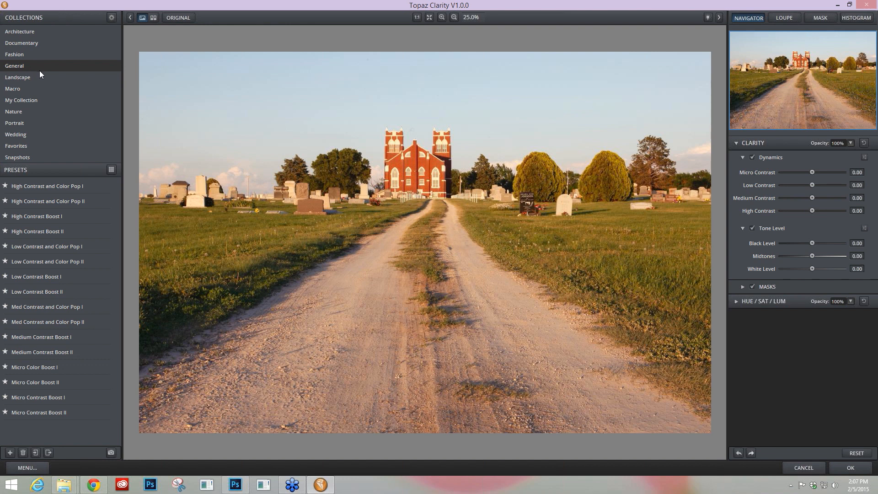
{"action": "left_click", "coordinate": [39, 70]}
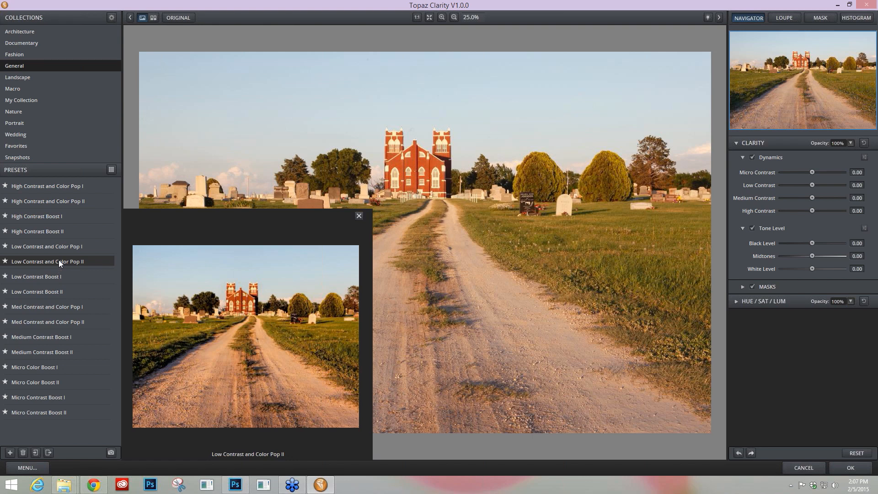
- Try the Low Contrast and Color Pop I and II and the Med Contrast and Color Pop I and II presets on the photo
{"action": "left_click", "coordinate": [63, 247]}
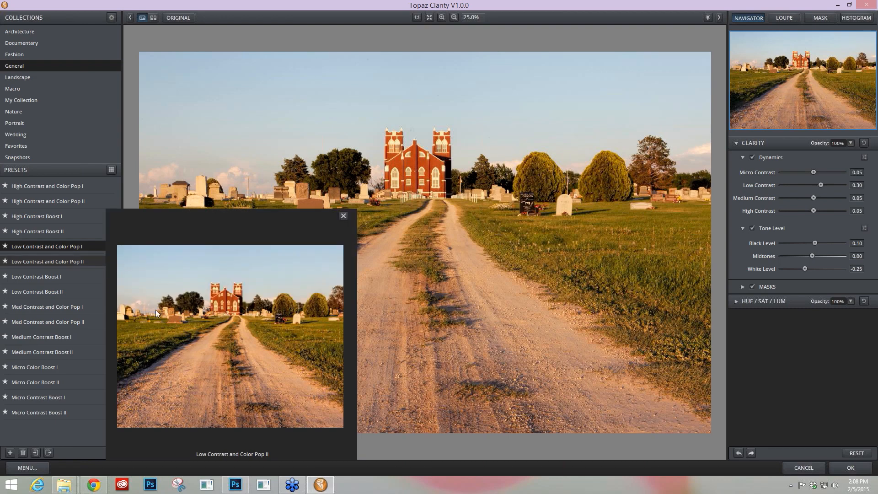
{"action": "left_click", "coordinate": [54, 261]}
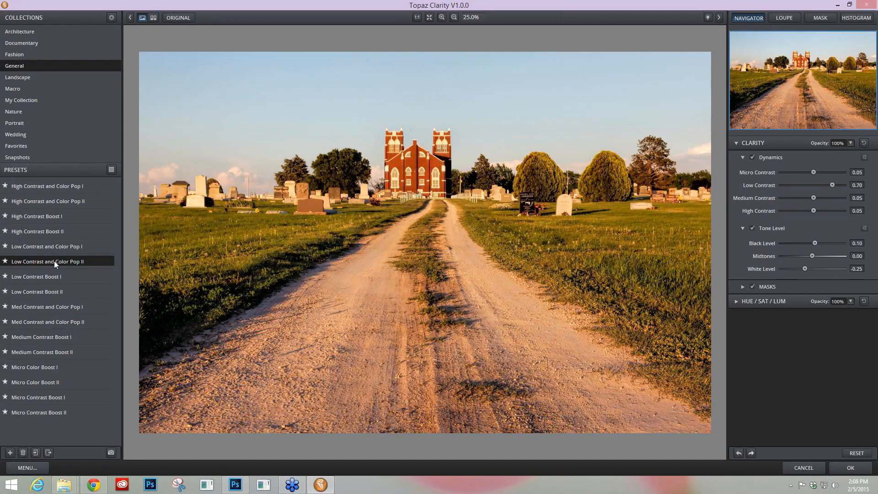
{"action": "mouse_move", "coordinate": [58, 248]}
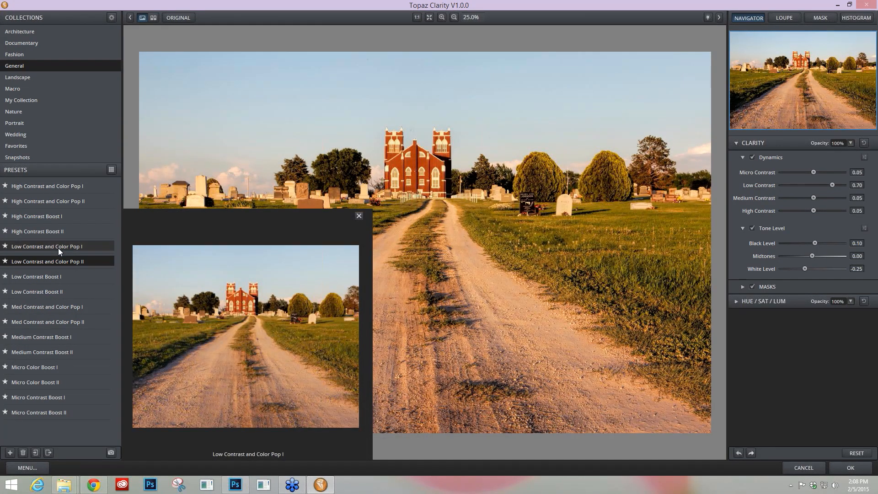
{"action": "mouse_move", "coordinate": [59, 306]}
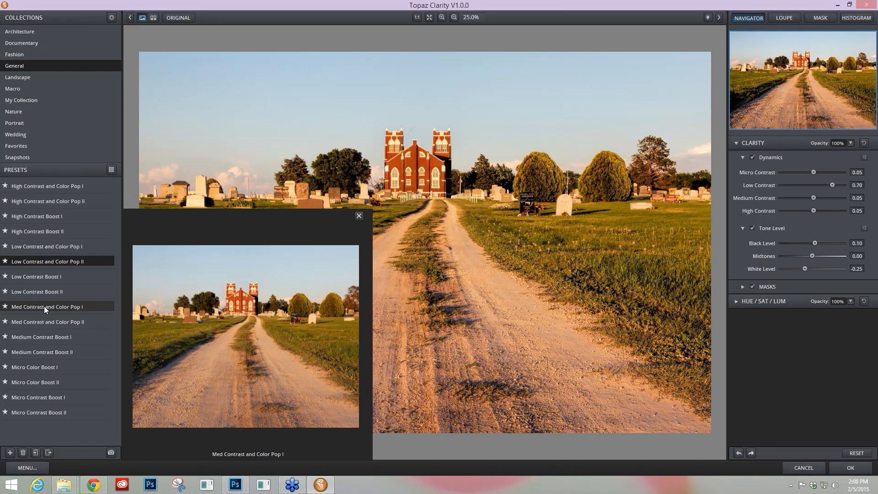
{"action": "left_click", "coordinate": [49, 306]}
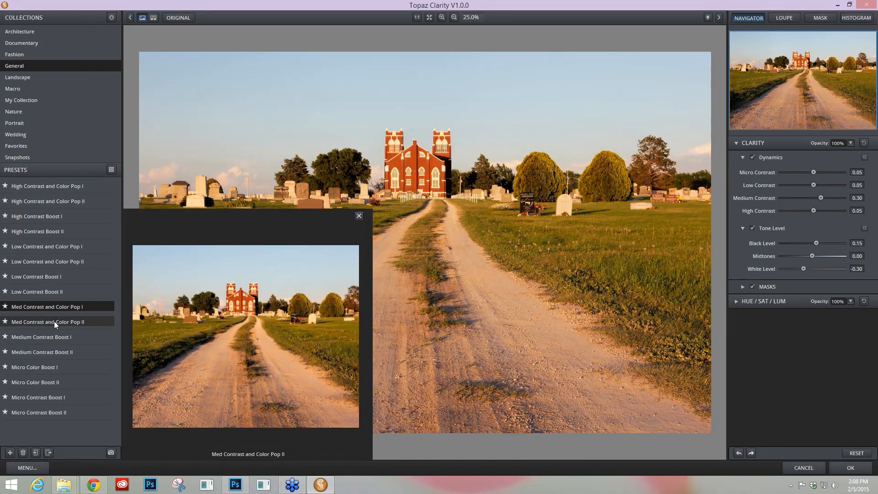
{"action": "left_click", "coordinate": [54, 321]}
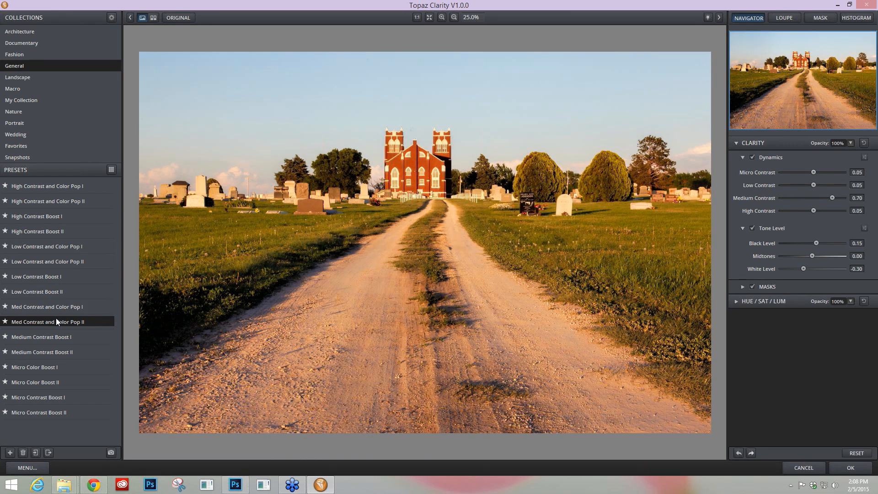
- Apply the Low Contrast and Color Pop I preset and compare the result with the original photo
{"action": "mouse_move", "coordinate": [45, 247]}
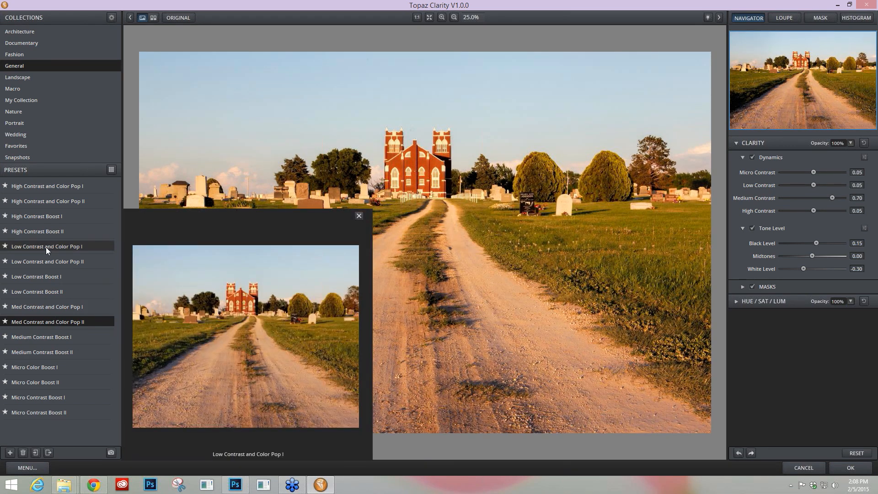
{"action": "left_click", "coordinate": [46, 247]}
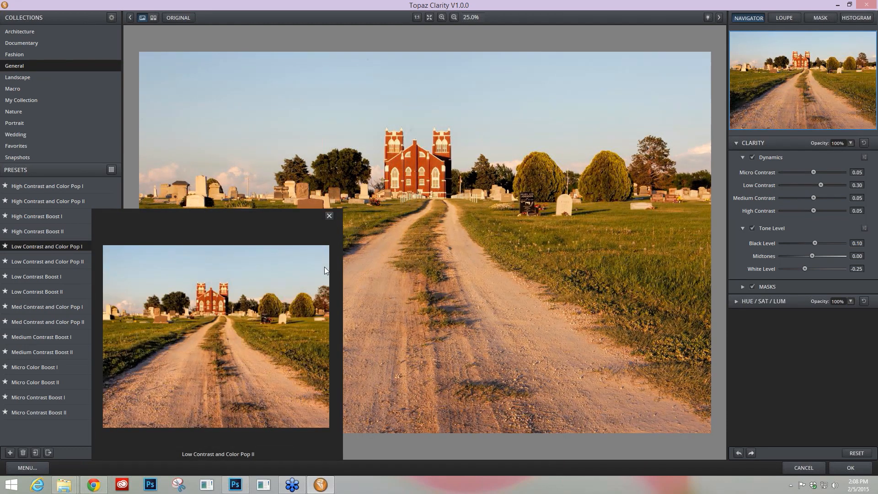
{"action": "left_click", "coordinate": [614, 275]}
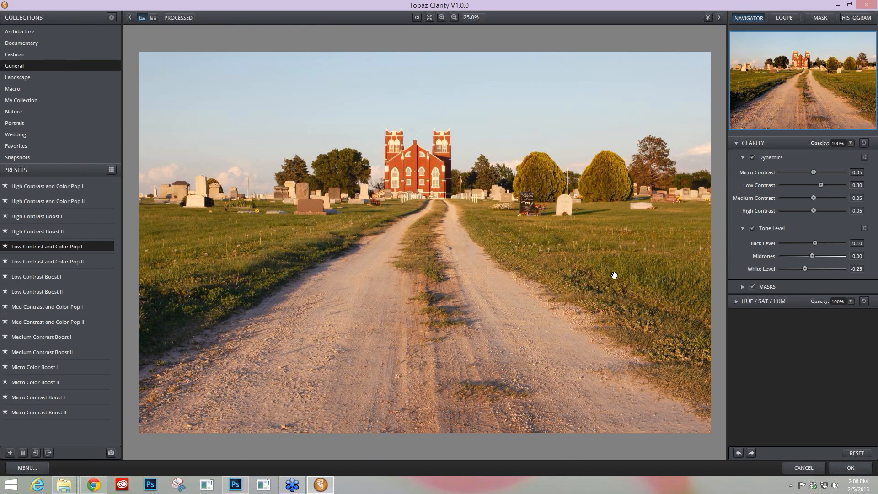
{"action": "left_click", "coordinate": [614, 274]}
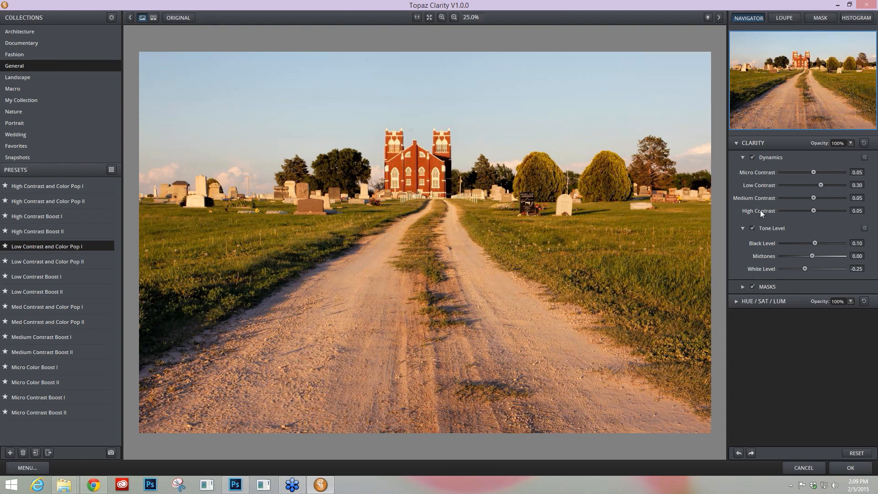
- Set High Contrast to -0.17 in the Dynamics settings and collapse the Clarity section
{"action": "left_click_drag", "start_coordinate": [813, 210], "coordinate": [809, 211]}
{"action": "left_click_drag", "start_coordinate": [808, 210], "coordinate": [807, 210]}
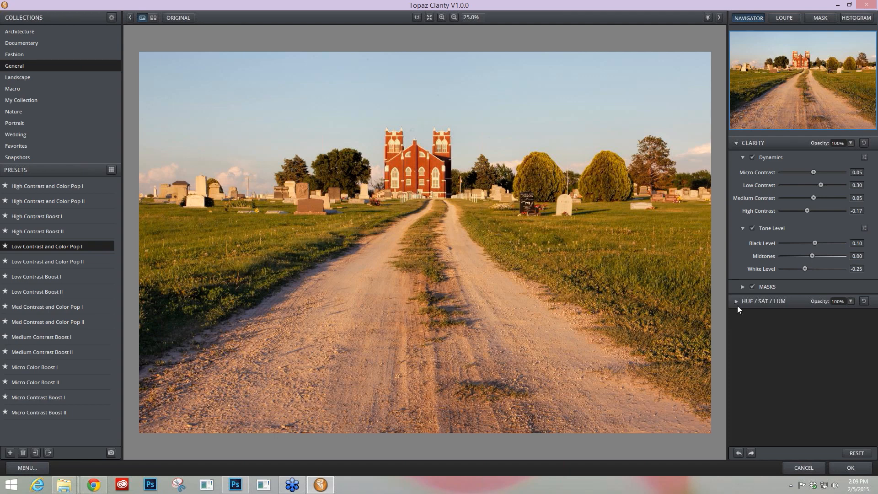
{"action": "left_click", "coordinate": [737, 143]}
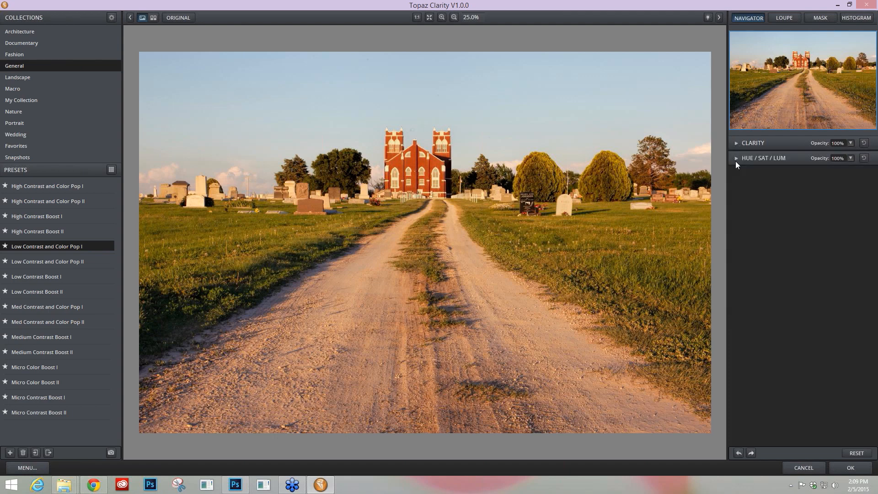
- In the HSL Filter, set the saturation of Red to 0.02, Orange to 0.03, Yellow to 0.03 and Green to 0.02
{"action": "left_click", "coordinate": [735, 159]}
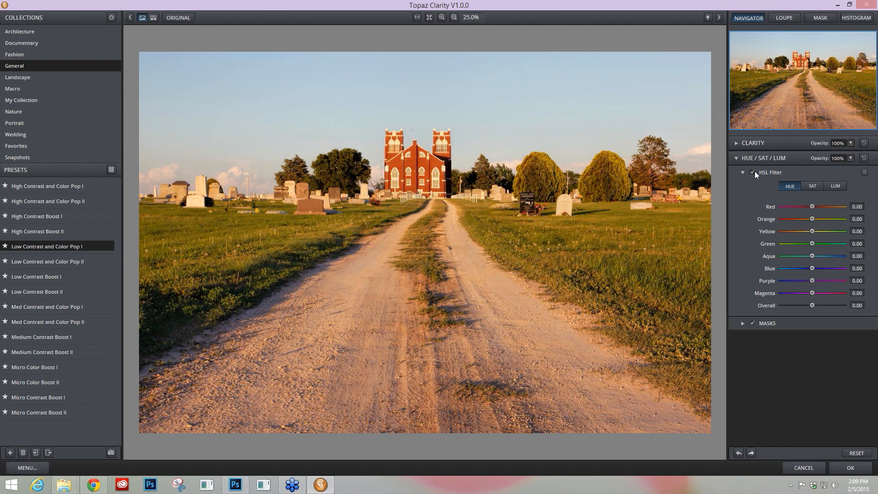
{"action": "left_click", "coordinate": [813, 188]}
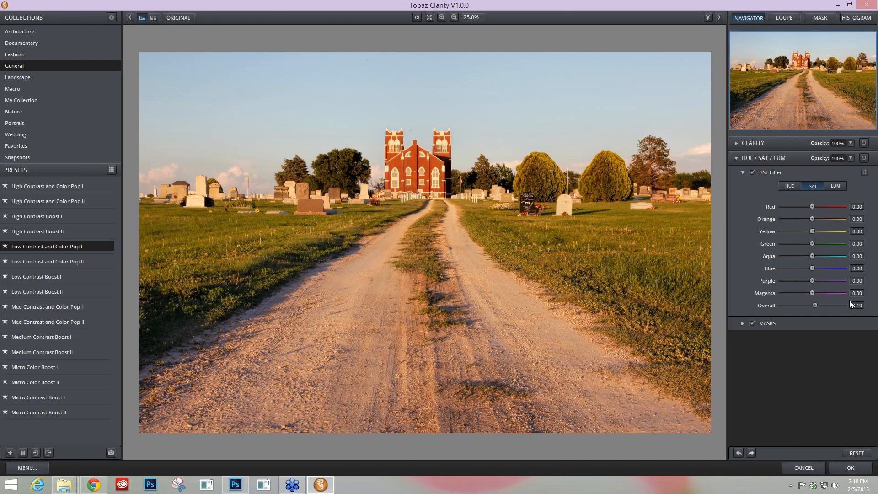
{"action": "left_click_drag", "start_coordinate": [812, 207], "coordinate": [813, 207]}
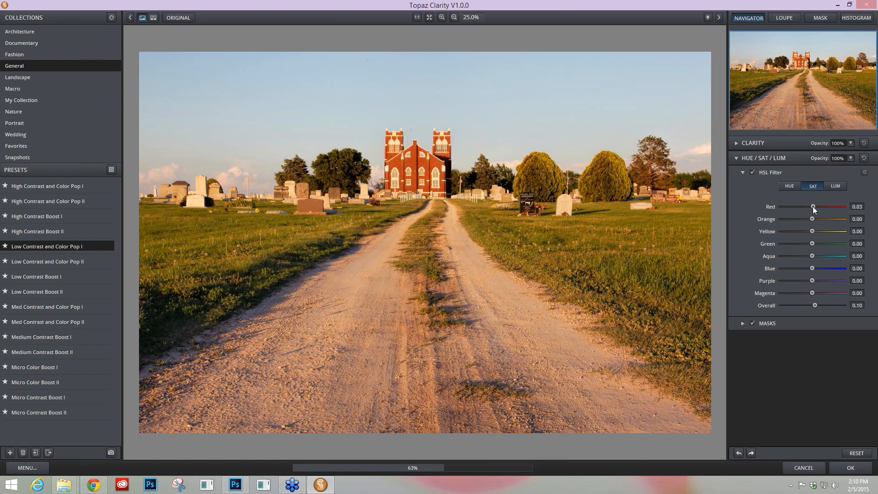
{"action": "left_click_drag", "start_coordinate": [813, 206], "coordinate": [814, 220]}
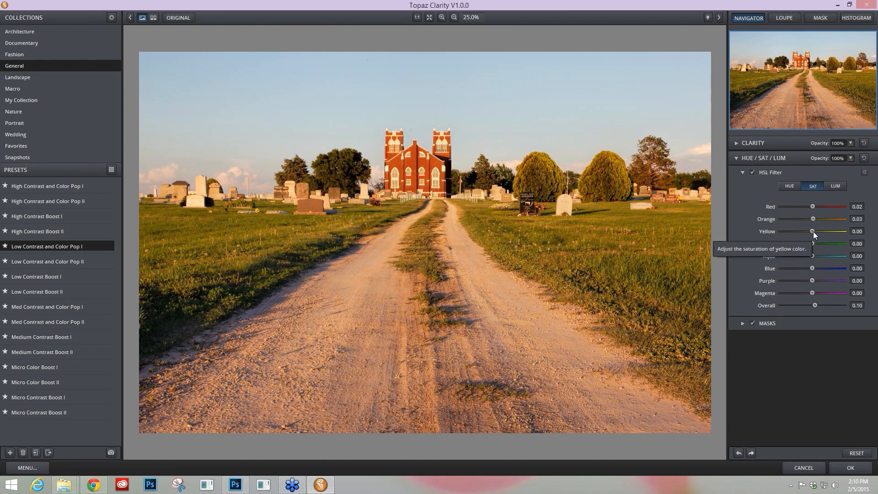
{"action": "left_click_drag", "start_coordinate": [813, 231], "coordinate": [814, 231]}
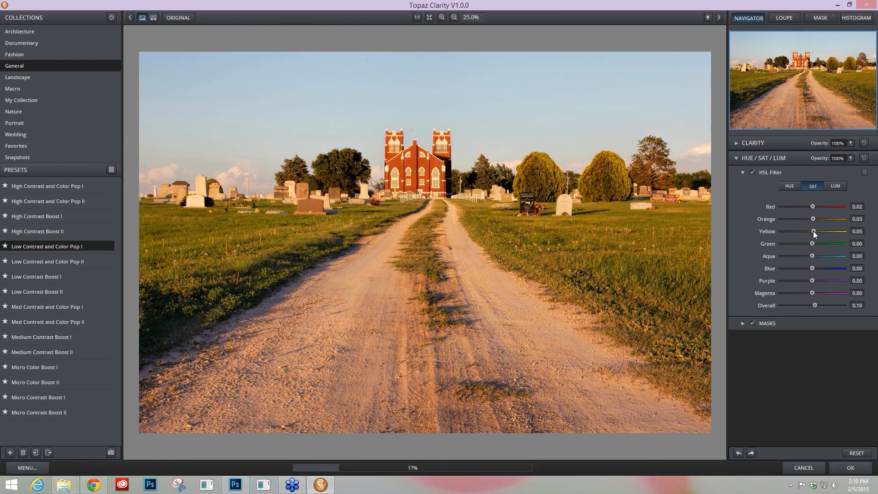
{"action": "left_click_drag", "start_coordinate": [812, 231], "coordinate": [816, 244]}
{"action": "left_click_drag", "start_coordinate": [814, 244], "coordinate": [812, 244]}
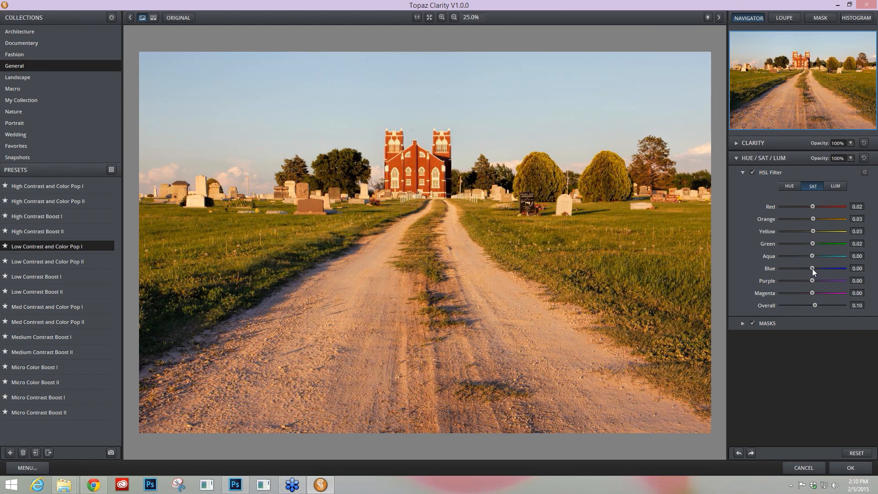
- Fine-tune the Blue saturation, and set HSL luminance for Aqua to -0.12, Blue to -0.08, Purple to -0.03 and Magenta to -0.09; adjust Green and Yellow slightly
{"action": "mouse_move", "coordinate": [812, 268]}
{"action": "left_mouse_down"}
{"action": "mouse_move", "coordinate": [822, 268]}
{"action": "mouse_move", "coordinate": [813, 267]}
{"action": "left_mouse_up"}
{"action": "left_click", "coordinate": [837, 187]}
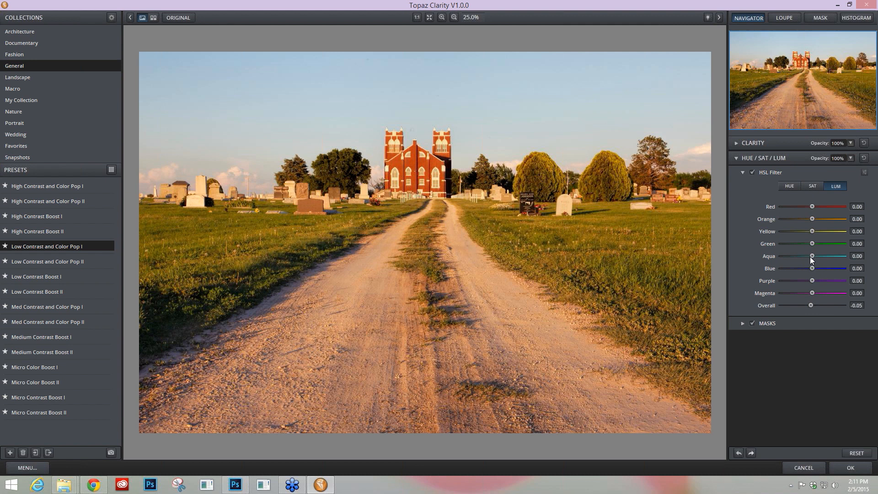
{"action": "left_click_drag", "start_coordinate": [812, 267], "coordinate": [808, 256]}
{"action": "left_click_drag", "start_coordinate": [812, 292], "coordinate": [807, 293]}
{"action": "left_click", "coordinate": [809, 293]}
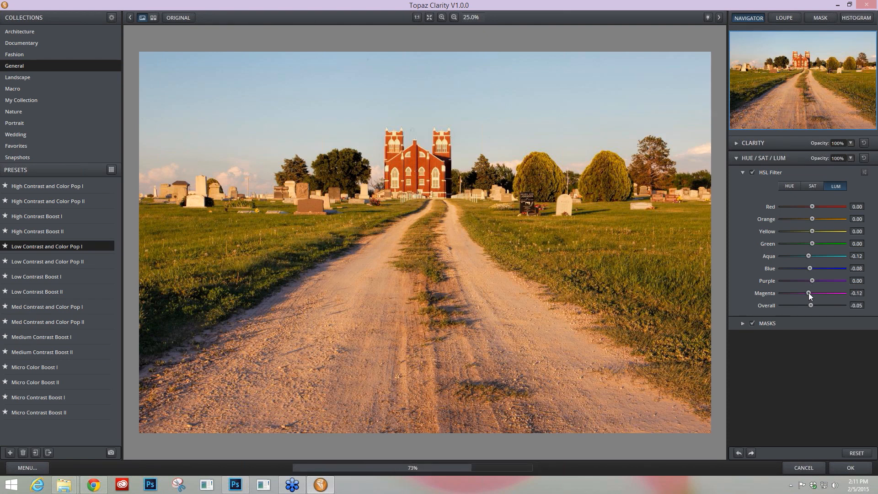
{"action": "left_click_drag", "start_coordinate": [808, 292], "coordinate": [810, 293]}
{"action": "left_click", "coordinate": [812, 282]}
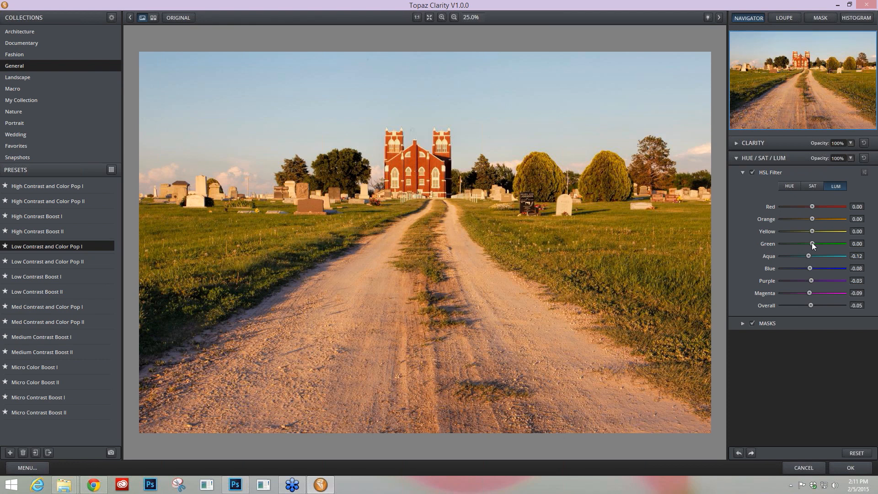
{"action": "left_click_drag", "start_coordinate": [810, 243], "coordinate": [808, 232]}
- Apply the Clarity adjustments to the photo and toggle the Clarity layer's visibility to compare before and after
{"action": "left_click_drag", "start_coordinate": [648, 278], "coordinate": [647, 275]}
{"action": "left_click", "coordinate": [856, 468]}
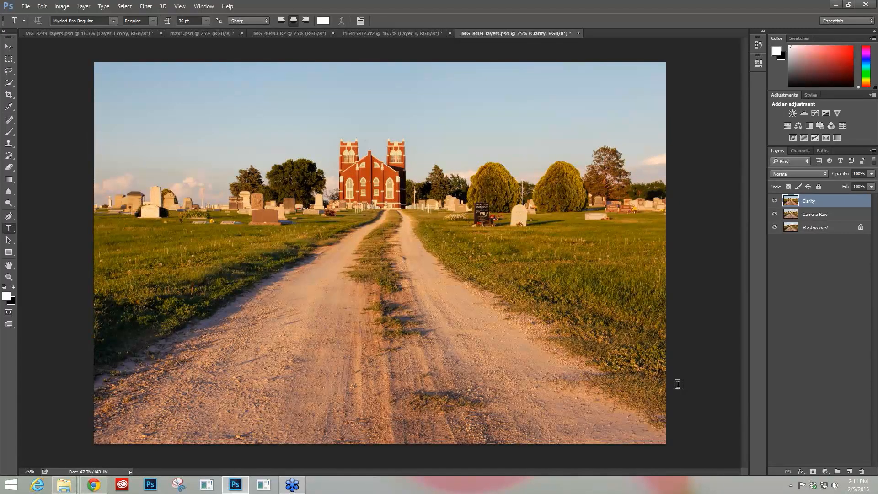
{"action": "left_click", "coordinate": [776, 202]}
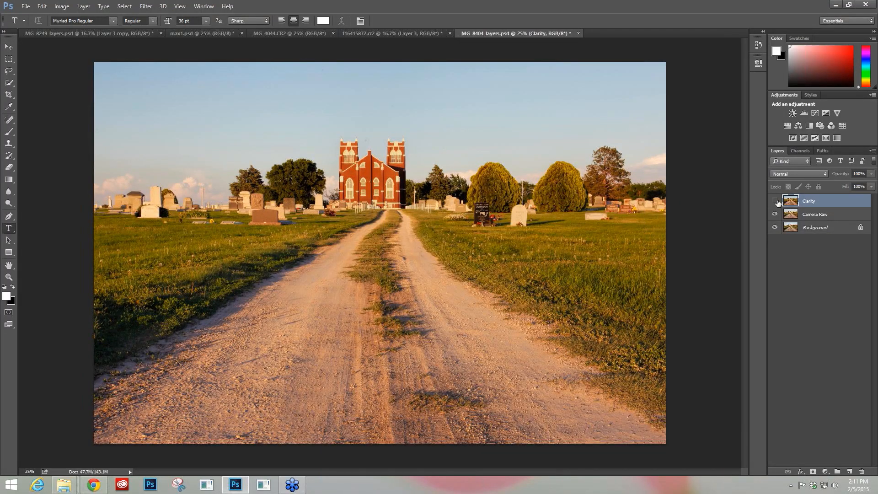
{"action": "left_click", "coordinate": [776, 201]}
- Duplicate the Clarity layer and rename the copy "Lens Effects Tone and Blur"
{"action": "key", "text": "ctrl+j"}
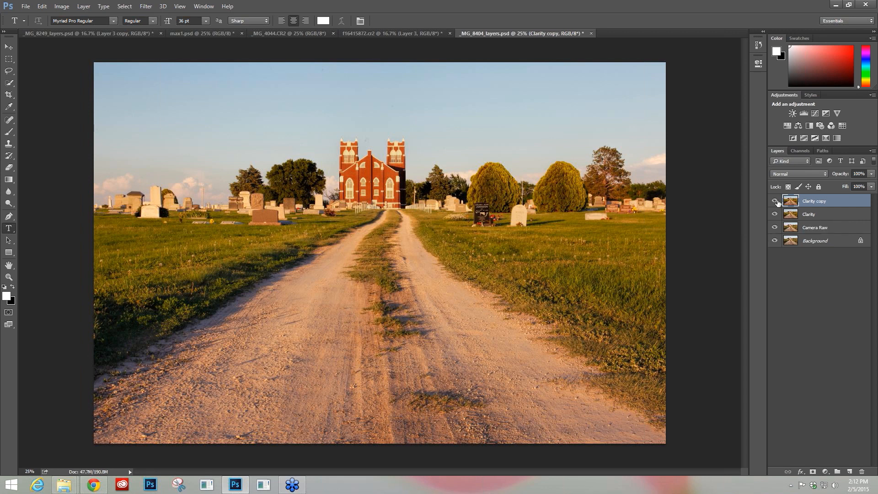
{"action": "double_click", "coordinate": [817, 201]}
{"action": "type", "text": "Lens Effects"}
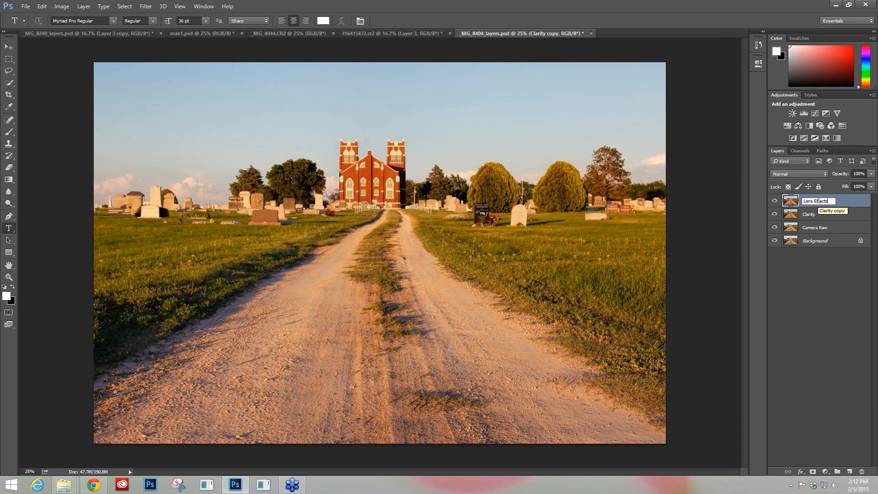
{"action": "type", "text": "Tone and Blur"}
{"action": "key", "text": "Return"}
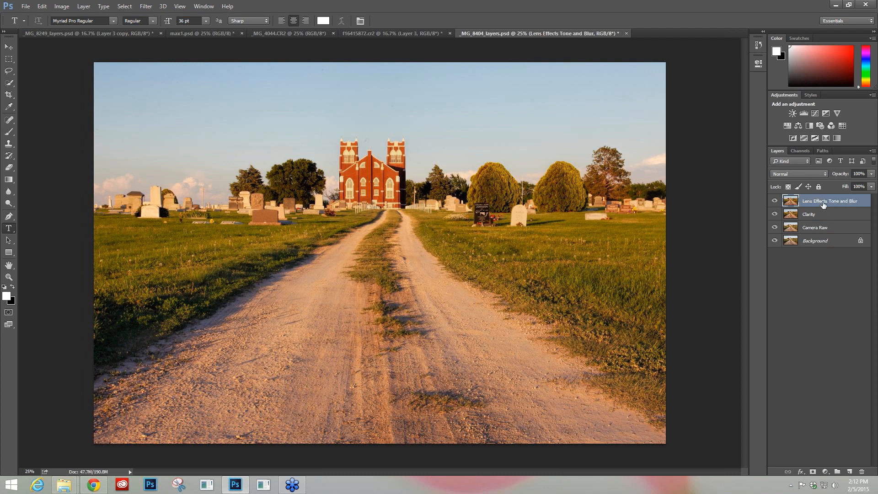
- Open the new layer in the Topaz Lens Effects filter and choose the Filter - Single Tone effect
{"action": "left_click", "coordinate": [148, 7]}
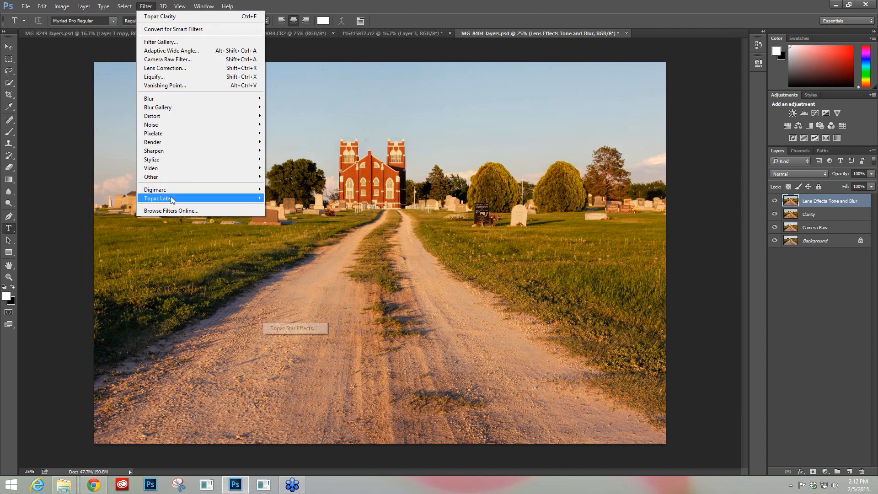
{"action": "mouse_move", "coordinate": [171, 198]}
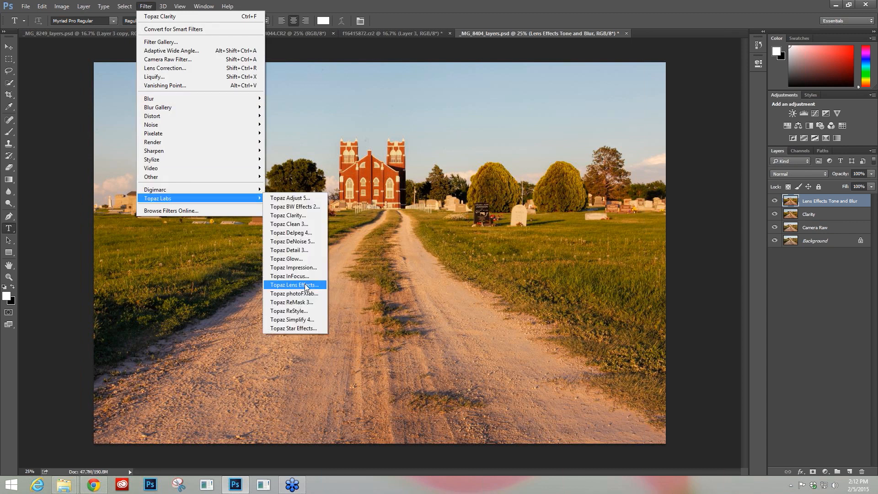
{"action": "left_click", "coordinate": [305, 284]}
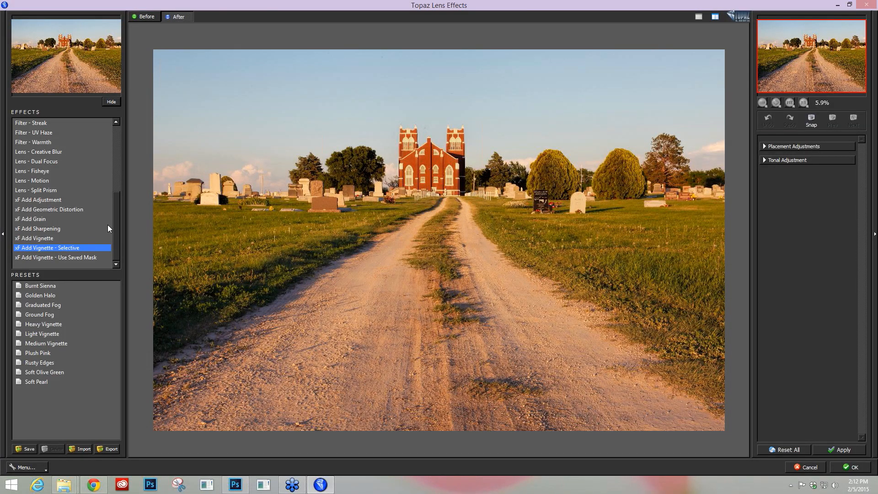
{"action": "left_click_drag", "start_coordinate": [116, 213], "coordinate": [108, 185]}
{"action": "left_click", "coordinate": [61, 162]}
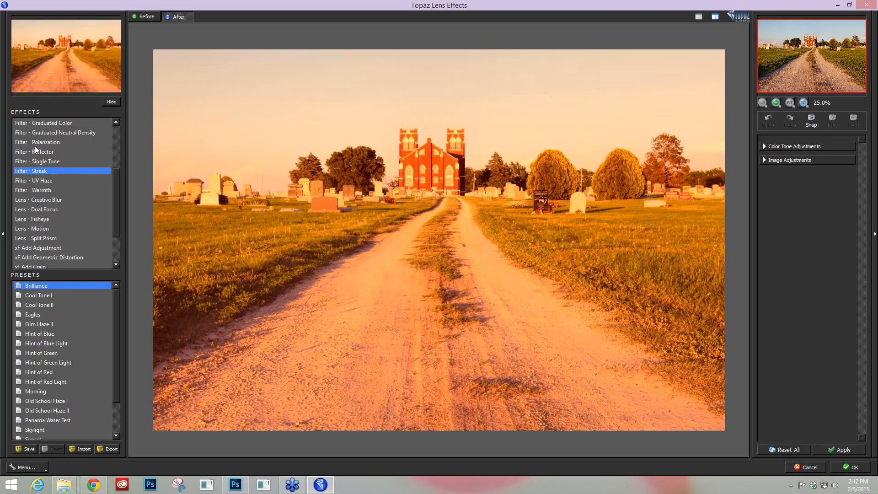
{"action": "left_click", "coordinate": [48, 163]}
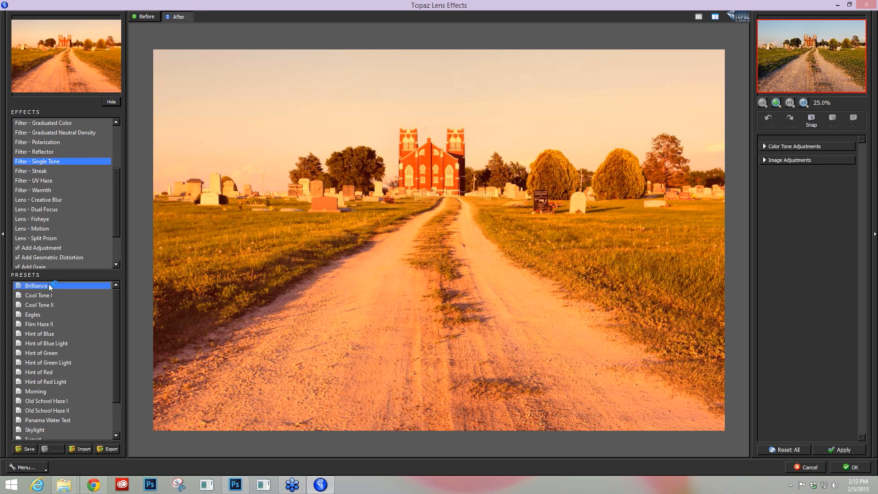
- Try Single Tone presets on the photo, including Brilliance, Cool Tone, Eagles, Old School Haze I and II, and Warm Tone I and II
{"action": "left_click", "coordinate": [50, 286]}
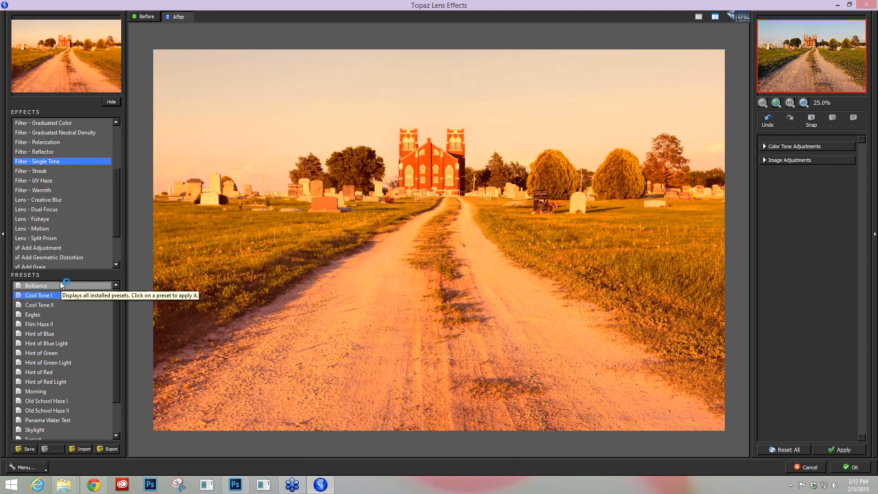
{"action": "key", "text": "Down"}
{"action": "key", "text": "Down"}
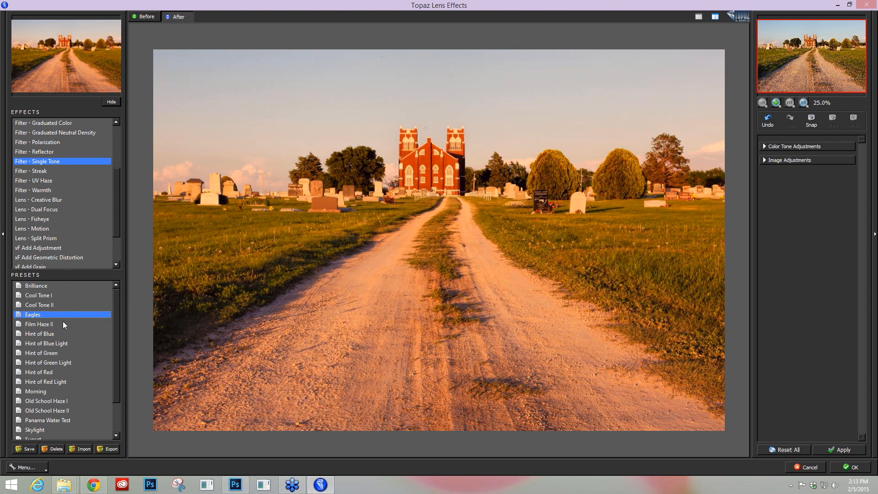
{"action": "left_click", "coordinate": [61, 400]}
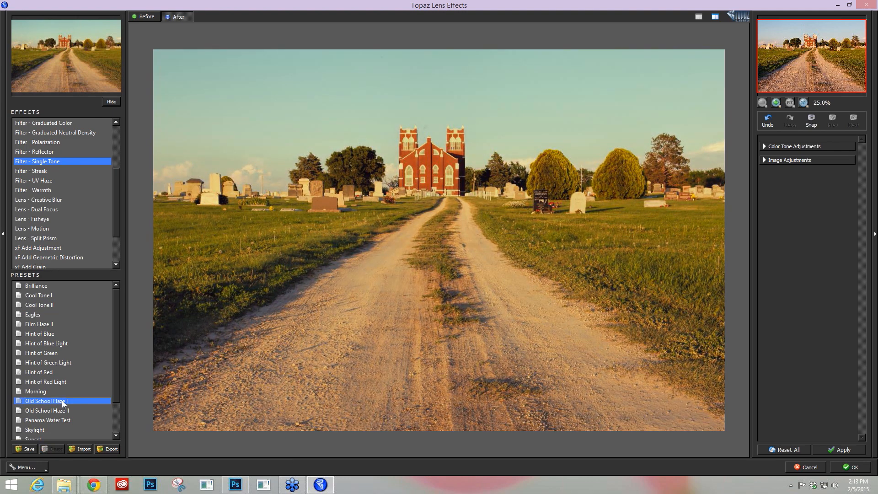
{"action": "left_click", "coordinate": [64, 409]}
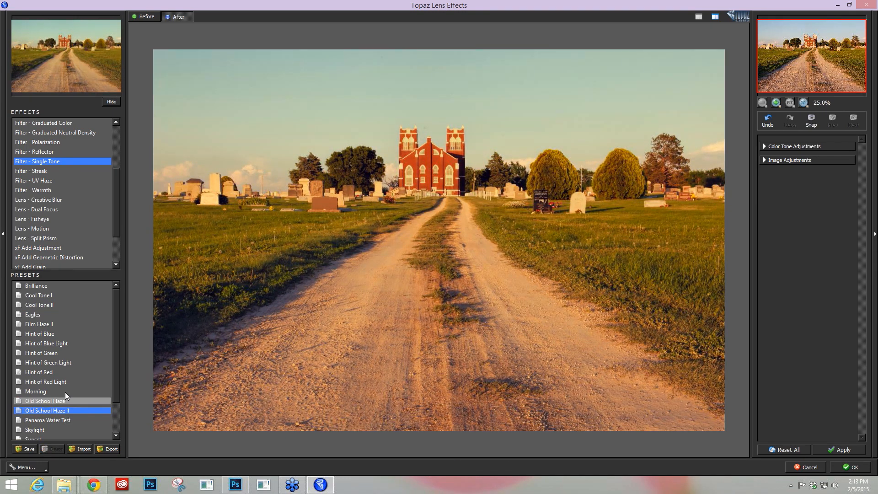
{"action": "scroll", "coordinate": [69, 383], "scroll_direction": "down", "scroll_amount": 1}
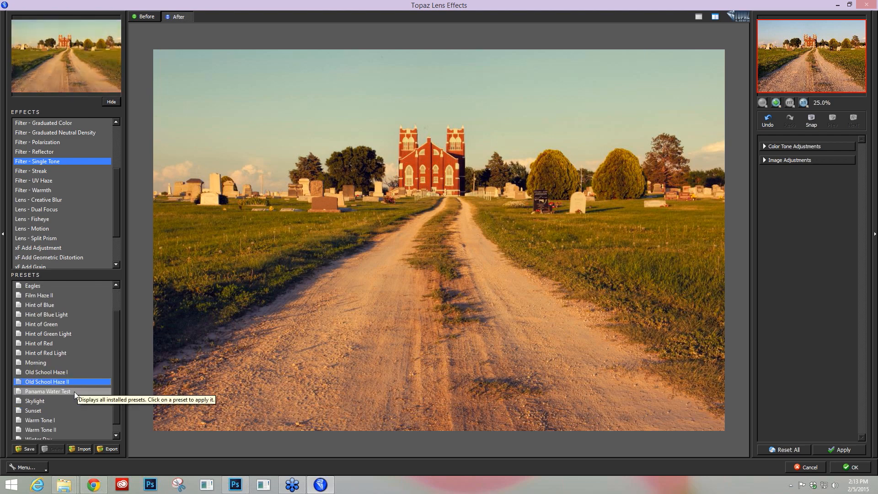
{"action": "scroll", "coordinate": [70, 404], "scroll_direction": "down", "scroll_amount": 1}
{"action": "left_click", "coordinate": [70, 410]}
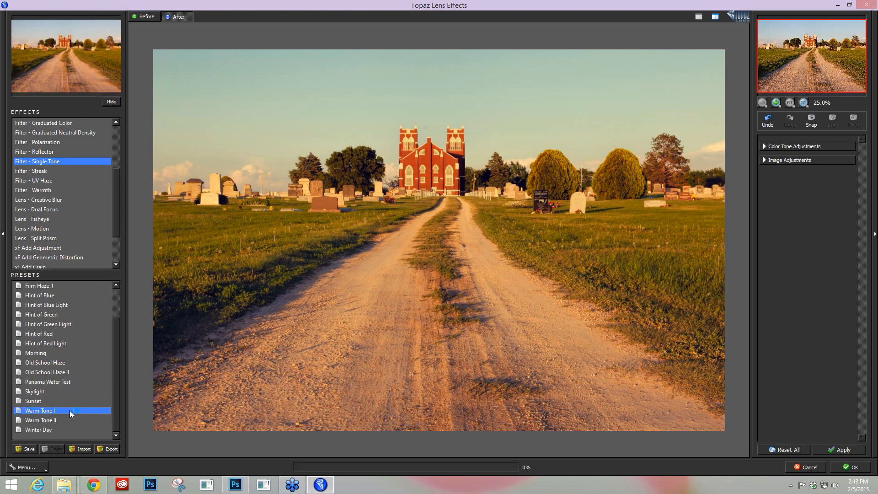
{"action": "left_click", "coordinate": [70, 418]}
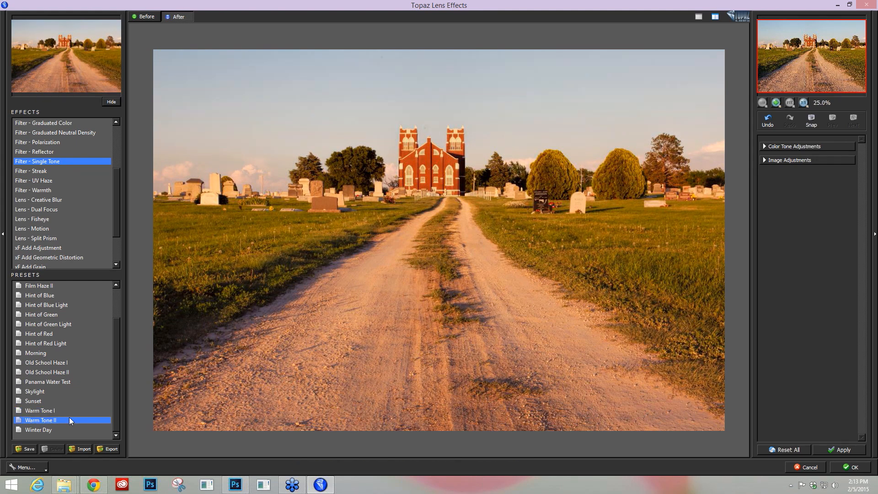
- Select the Old School Haze II preset and compare the toned photo with the original
{"action": "left_click", "coordinate": [56, 370]}
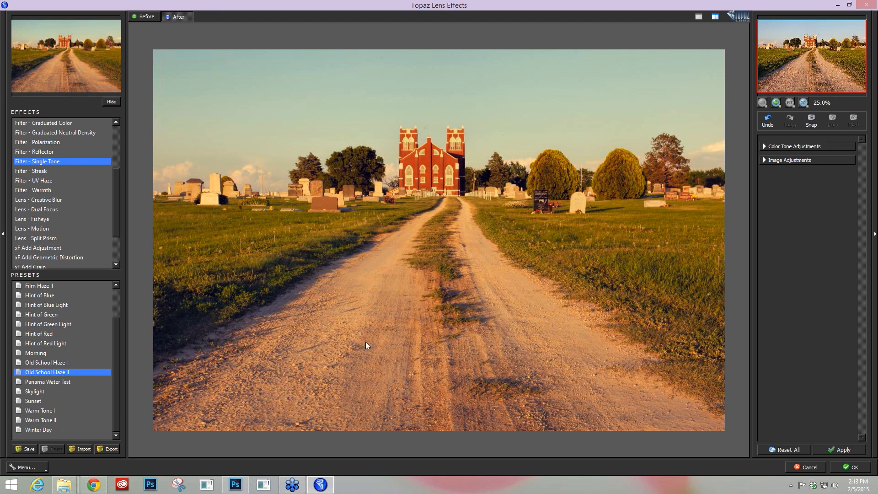
{"action": "left_click", "coordinate": [410, 338]}
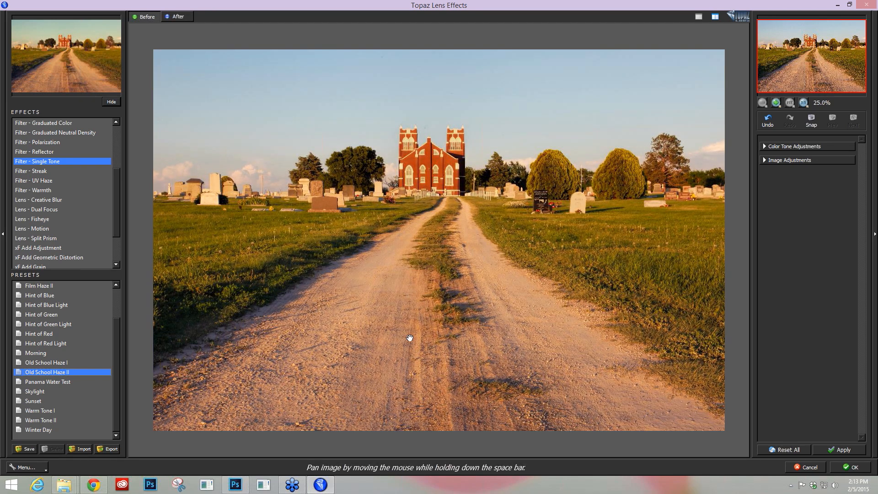
{"action": "left_click", "coordinate": [496, 317]}
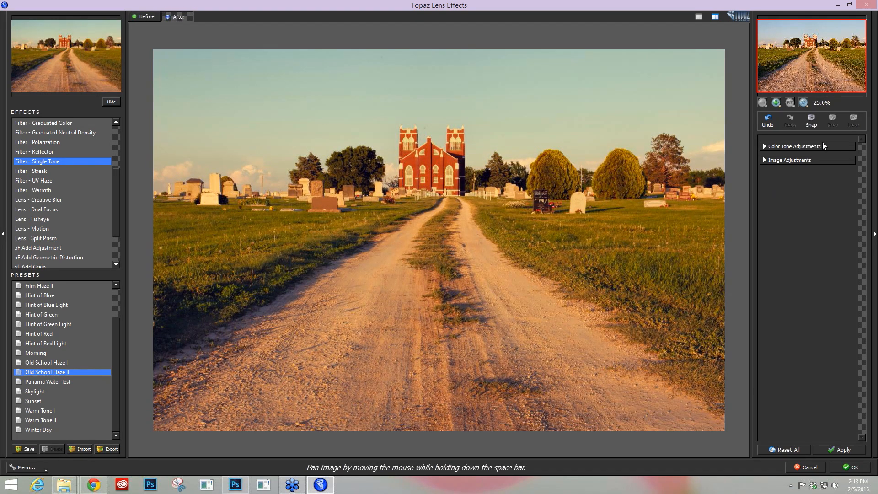
- Review the preset's Color Tone Adjustments and Image Adjustments, and apply the tone effect so further effects can be stacked
{"action": "left_click", "coordinate": [774, 145]}
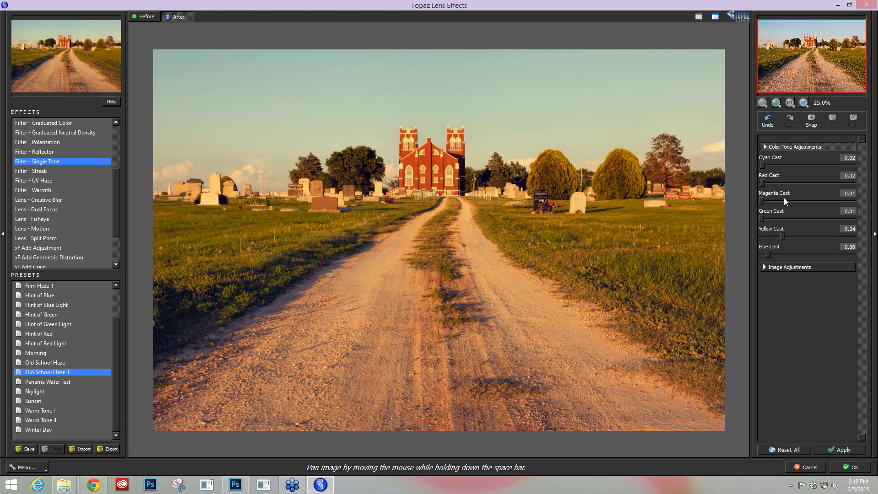
{"action": "left_click", "coordinate": [763, 267]}
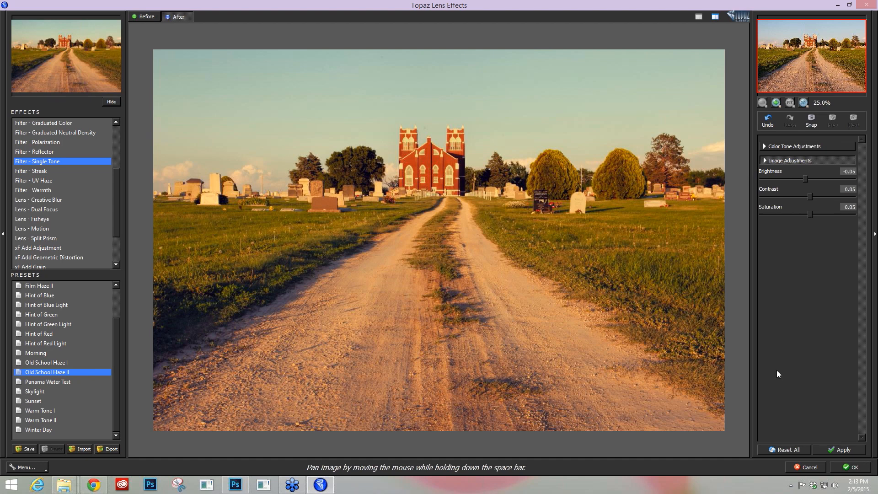
{"action": "left_click", "coordinate": [842, 449]}
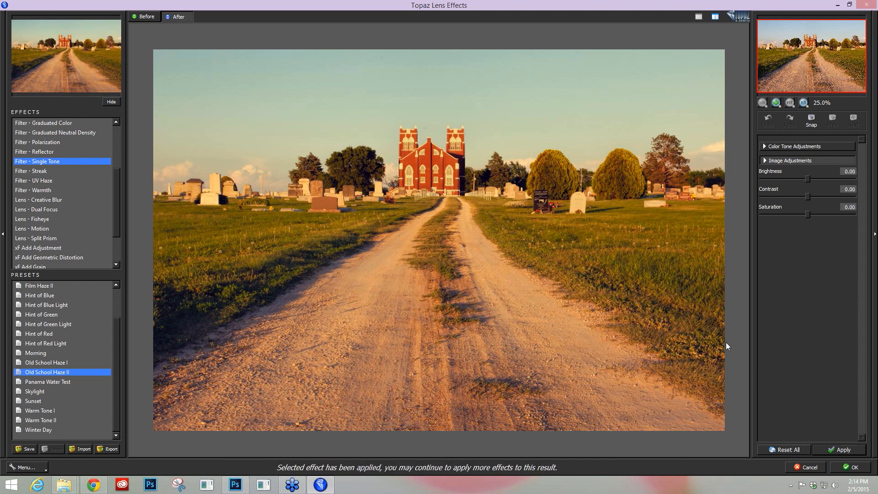
- Choose the Bokeh - Center Focus effect and place its effect center on the front of the church
{"action": "left_click_drag", "start_coordinate": [117, 216], "coordinate": [117, 173]}
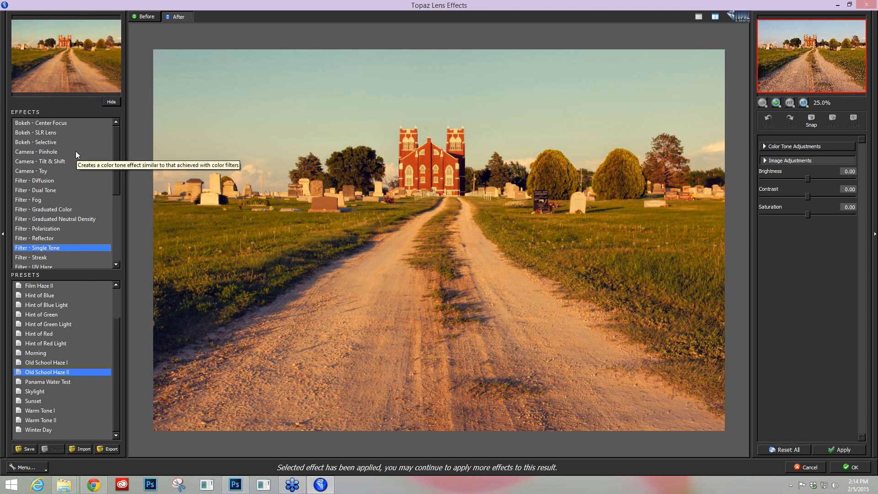
{"action": "left_click", "coordinate": [52, 123]}
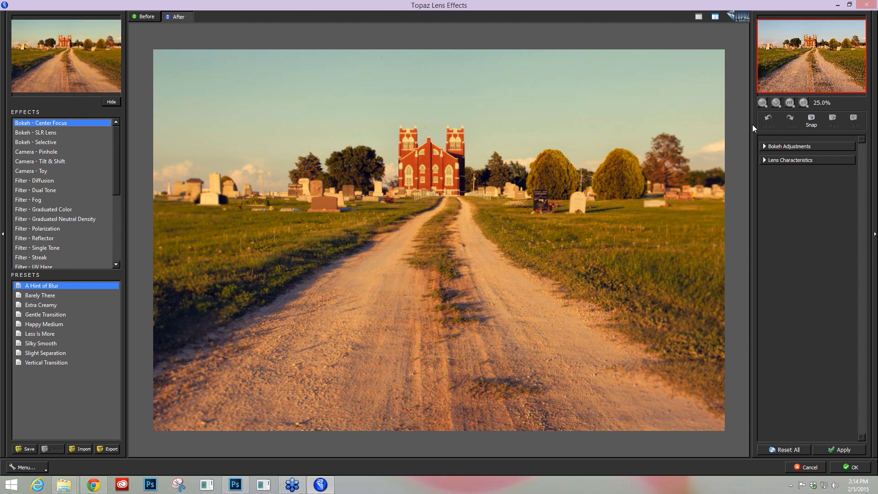
{"action": "left_click", "coordinate": [766, 148]}
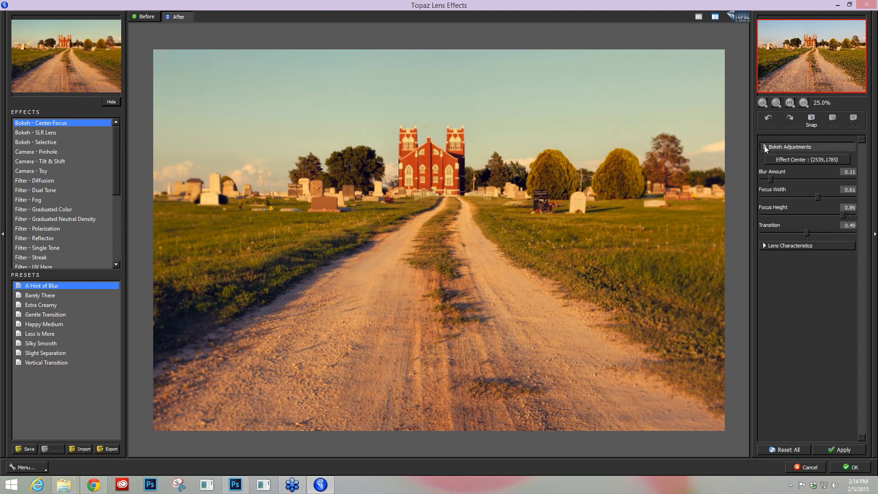
{"action": "left_click", "coordinate": [806, 158]}
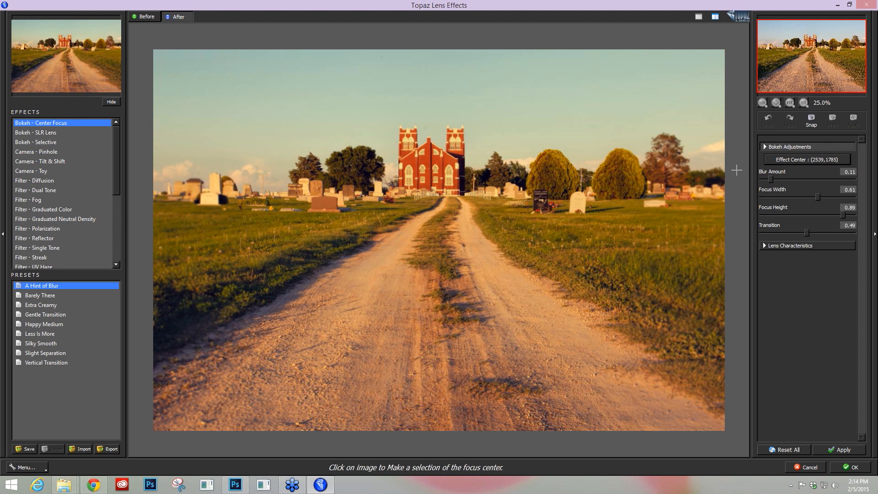
{"action": "left_click", "coordinate": [431, 182]}
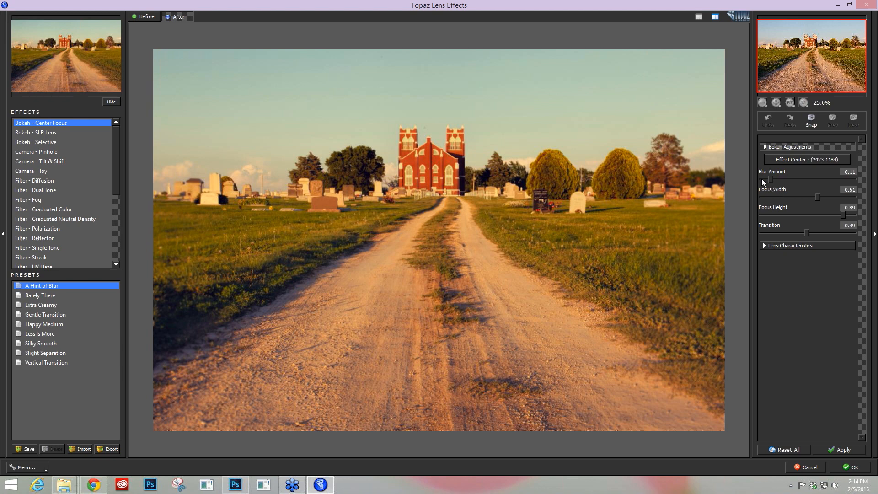
- Set the bokeh Blur Amount to 1.00, Focus Width to 0.77, Focus Height to 0.53 and Transition to 0.59
{"action": "left_click_drag", "start_coordinate": [771, 179], "coordinate": [854, 179]}
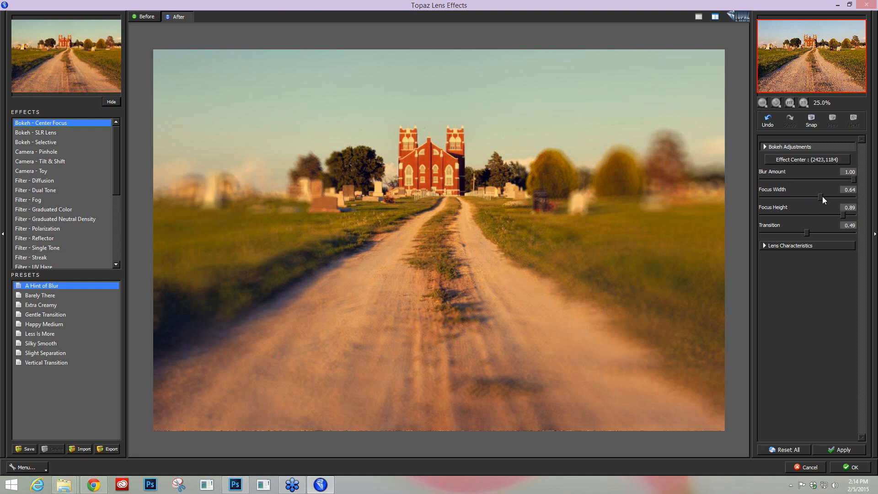
{"action": "left_click_drag", "start_coordinate": [821, 196], "coordinate": [830, 196]}
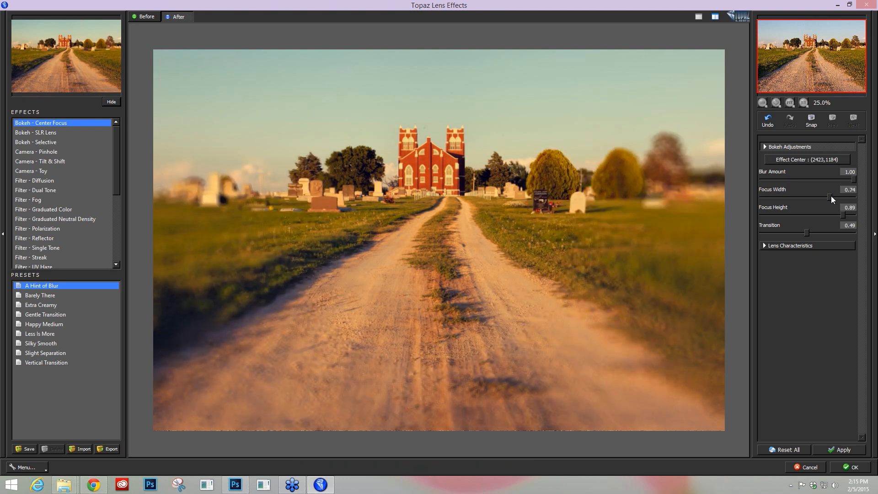
{"action": "left_click_drag", "start_coordinate": [843, 215], "coordinate": [818, 217]}
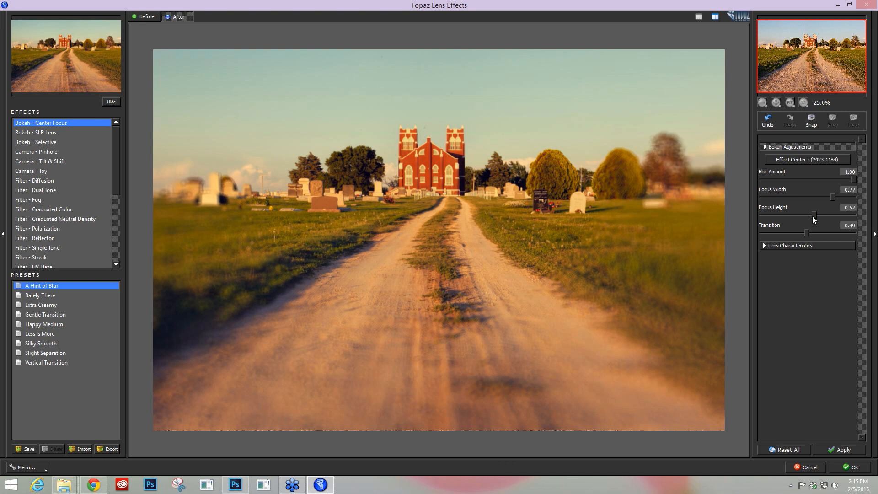
{"action": "left_click_drag", "start_coordinate": [812, 216], "coordinate": [811, 215]}
{"action": "left_click_drag", "start_coordinate": [807, 234], "coordinate": [816, 234]}
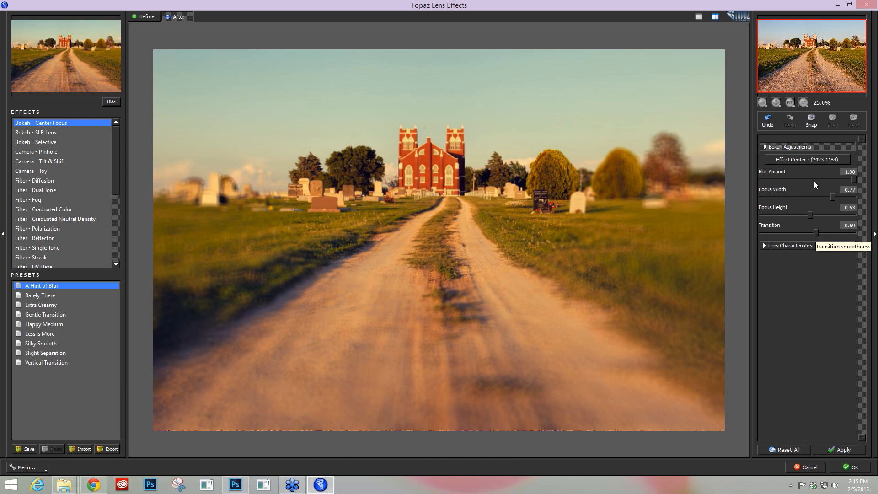
- Refine the bokeh to Blur Amount 0.46, Focus Width 0.85, Focus Height 0.42 and Transition 0.62, and apply it for further stacking
{"action": "left_click_drag", "start_coordinate": [816, 234], "coordinate": [818, 235]}
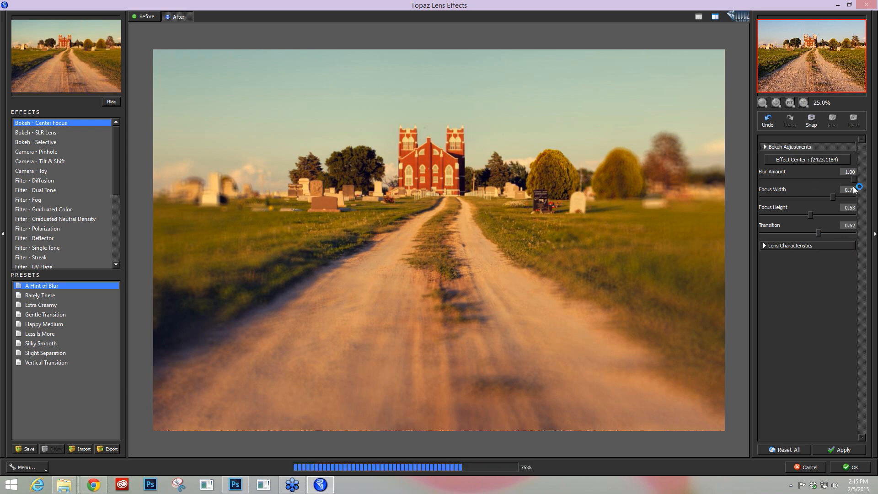
{"action": "left_click_drag", "start_coordinate": [853, 179], "coordinate": [799, 180]}
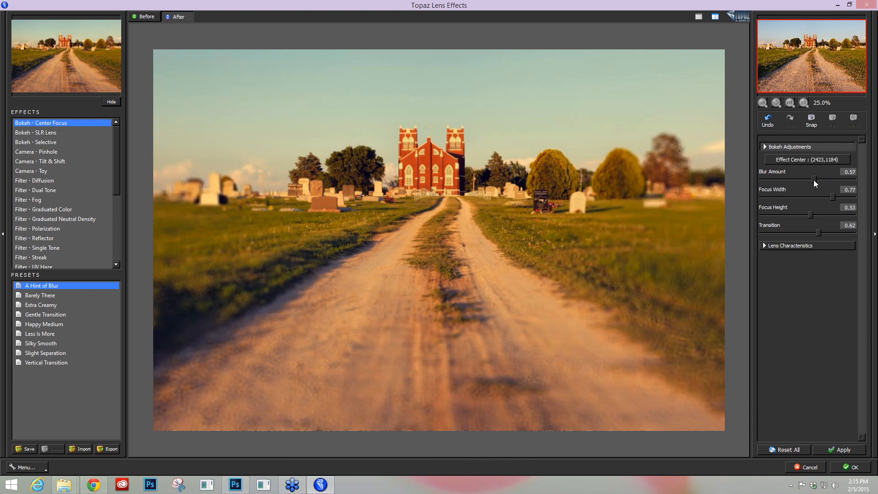
{"action": "left_click_drag", "start_coordinate": [799, 180], "coordinate": [803, 210]}
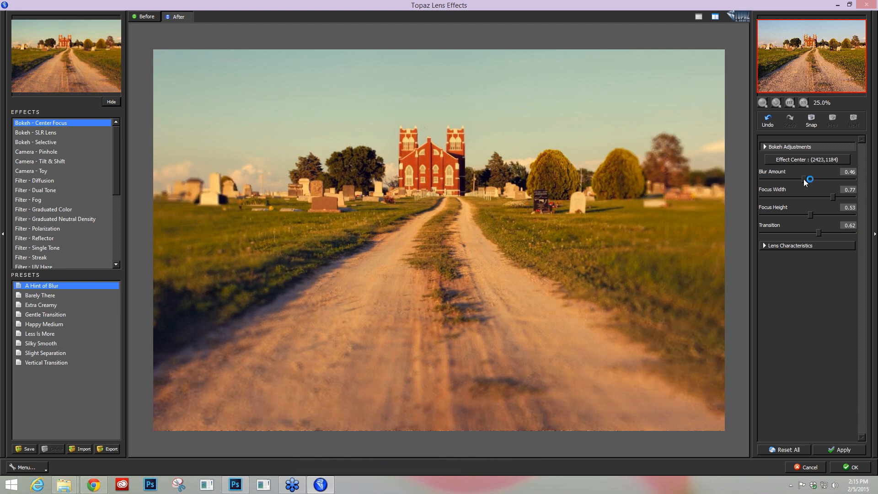
{"action": "left_click", "coordinate": [836, 199]}
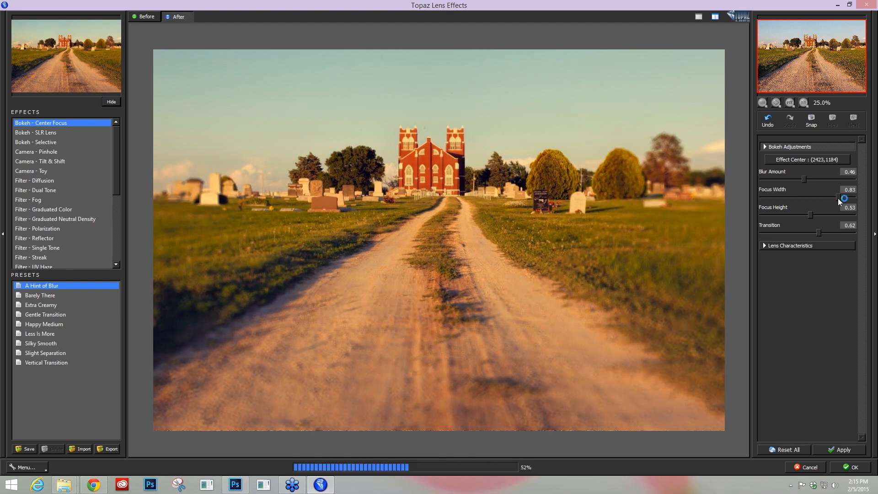
{"action": "left_click_drag", "start_coordinate": [838, 198], "coordinate": [844, 197]}
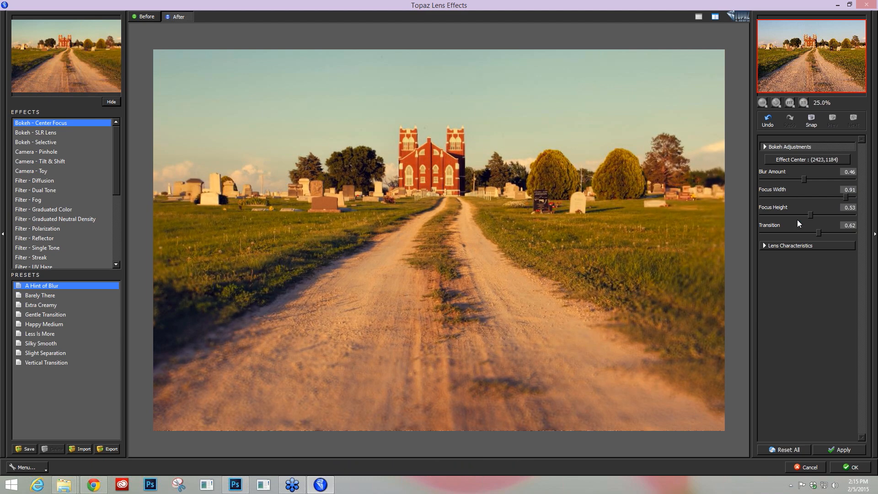
{"action": "left_click_drag", "start_coordinate": [809, 216], "coordinate": [800, 215]}
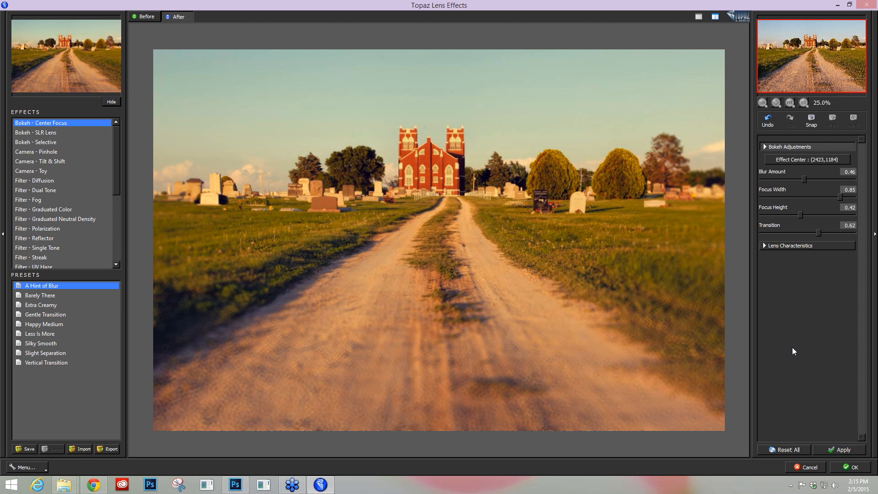
{"action": "left_click", "coordinate": [837, 450]}
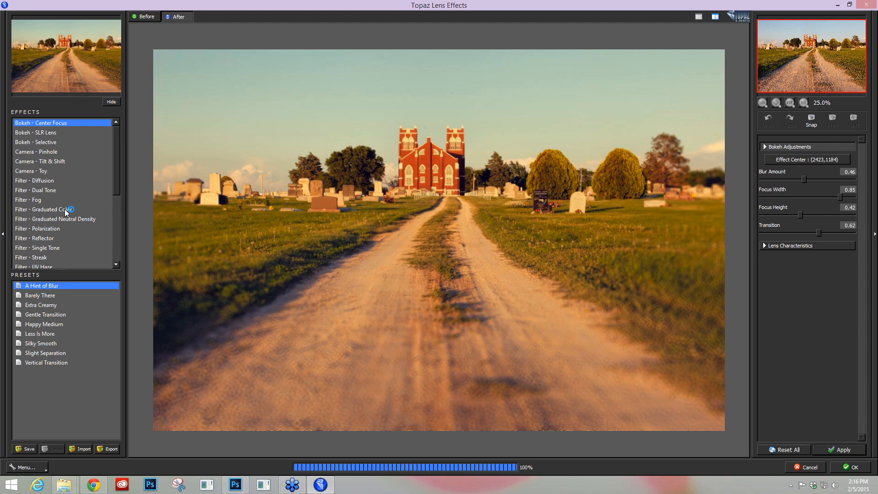
- Add the Graduated Color filter's Graduated Orange I preset, positioned on the lower dirt road, with Amount 0.36, Region Size 0.38 and Transition 0.32
{"action": "left_click", "coordinate": [64, 209]}
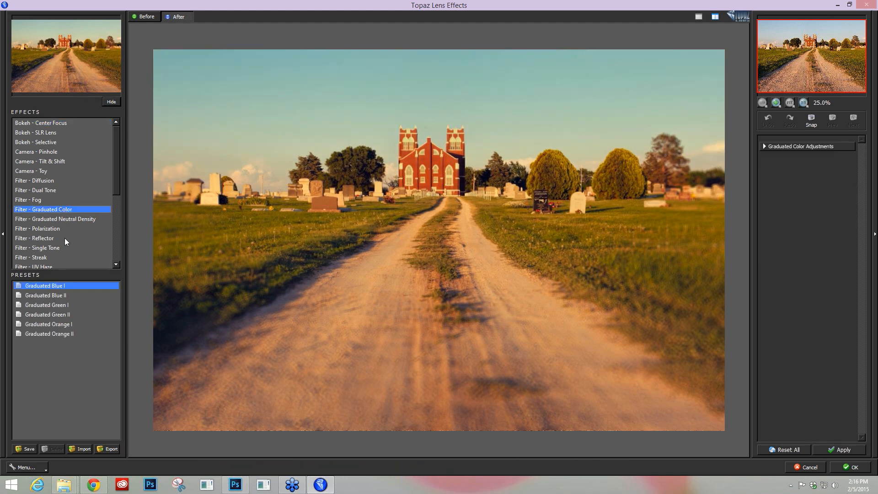
{"action": "left_click", "coordinate": [62, 327]}
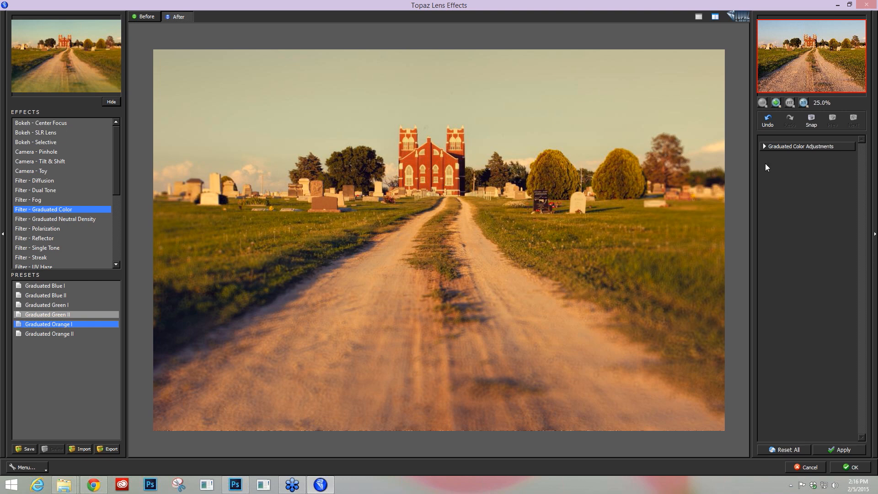
{"action": "left_click", "coordinate": [764, 148]}
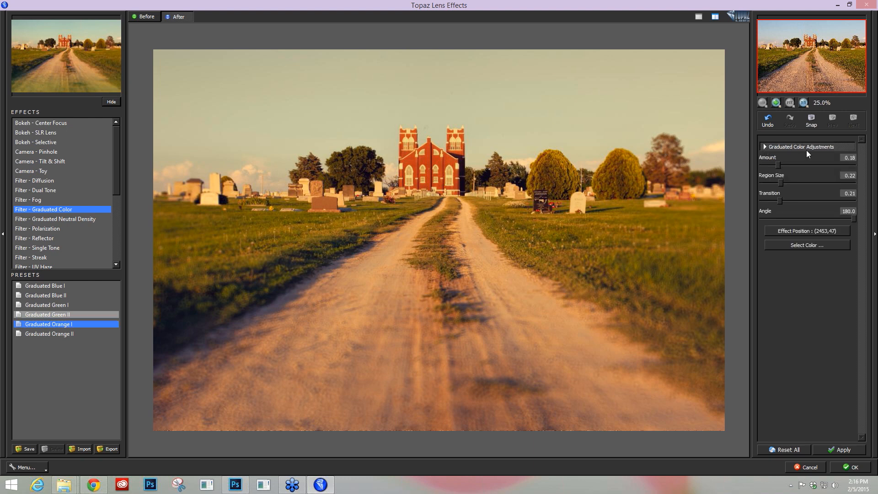
{"action": "left_click", "coordinate": [806, 230]}
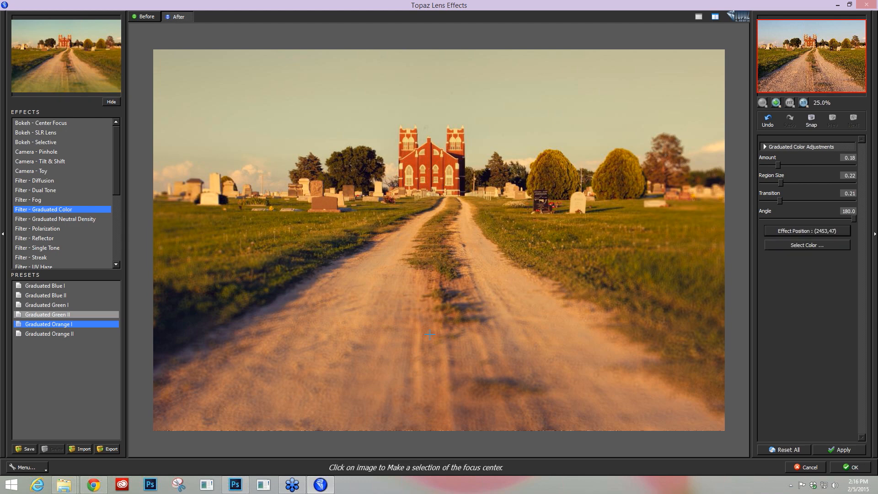
{"action": "left_click", "coordinate": [439, 353]}
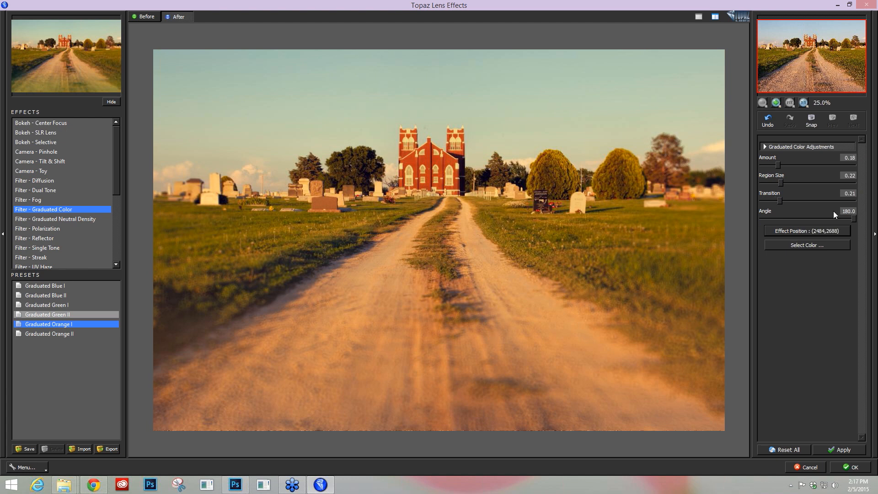
{"action": "left_click_drag", "start_coordinate": [774, 165], "coordinate": [790, 198]}
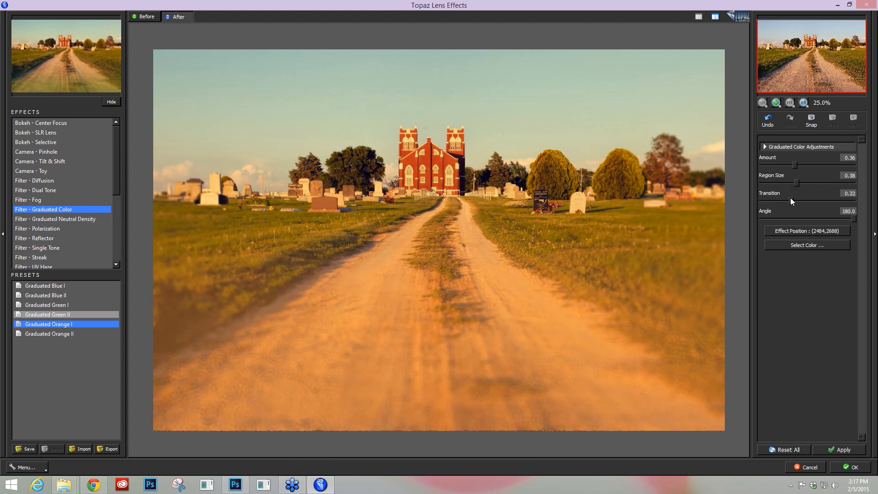
- Change the graduated color to magenta, reduce its Amount to 0.03 and accept the lens effects
{"action": "left_click", "coordinate": [808, 246]}
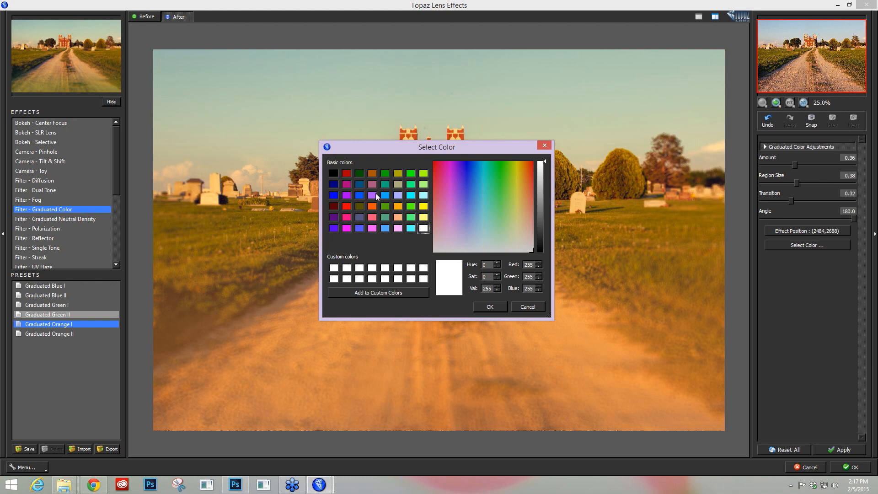
{"action": "left_click", "coordinate": [349, 184]}
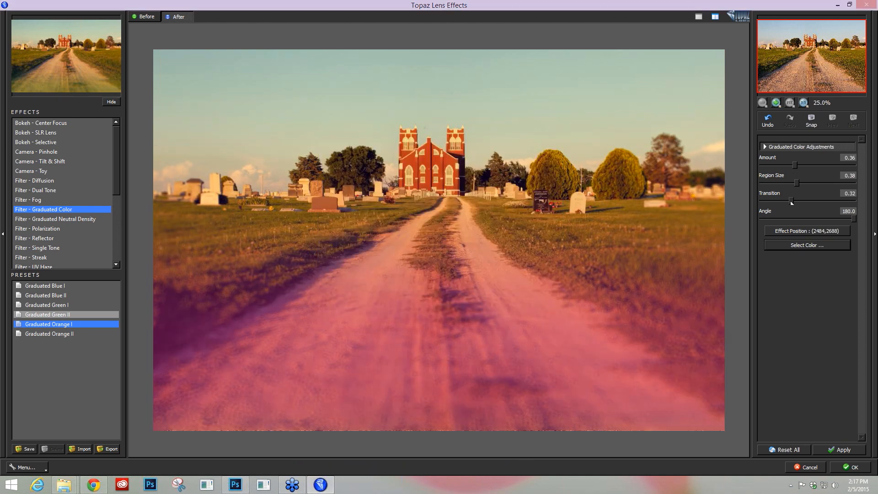
{"action": "left_click_drag", "start_coordinate": [794, 165], "coordinate": [769, 166]}
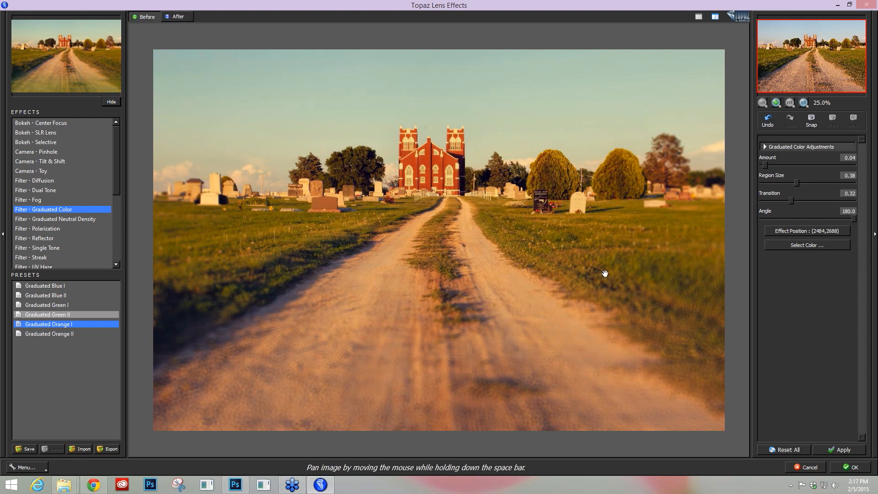
{"action": "left_click", "coordinate": [767, 167]}
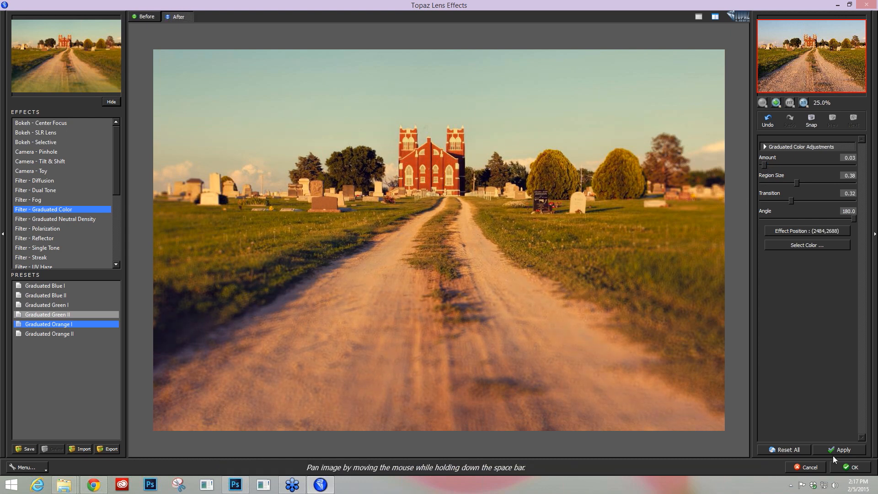
{"action": "left_click", "coordinate": [846, 464]}
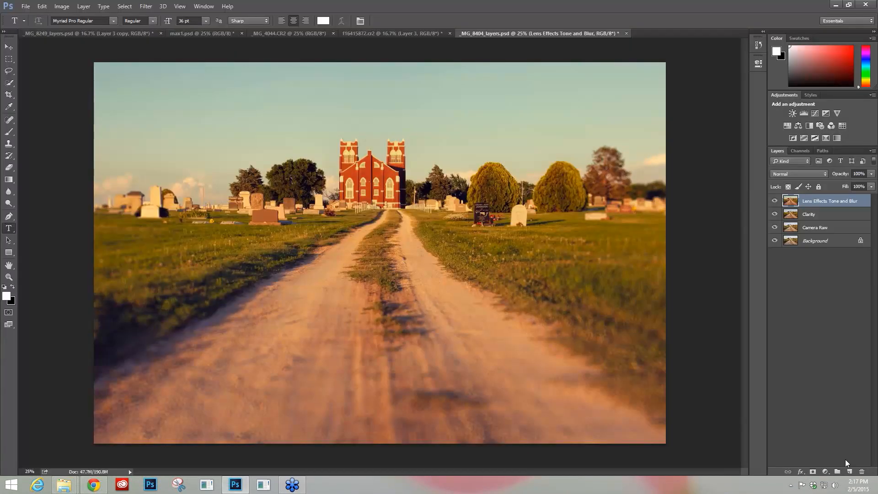
- Compare the photo with and without the Lens Effects Tone and Blur layer, and slightly lower that layer's opacity
{"action": "left_click", "coordinate": [774, 201]}
{"action": "left_click", "coordinate": [775, 202]}
{"action": "left_click", "coordinate": [871, 175]}
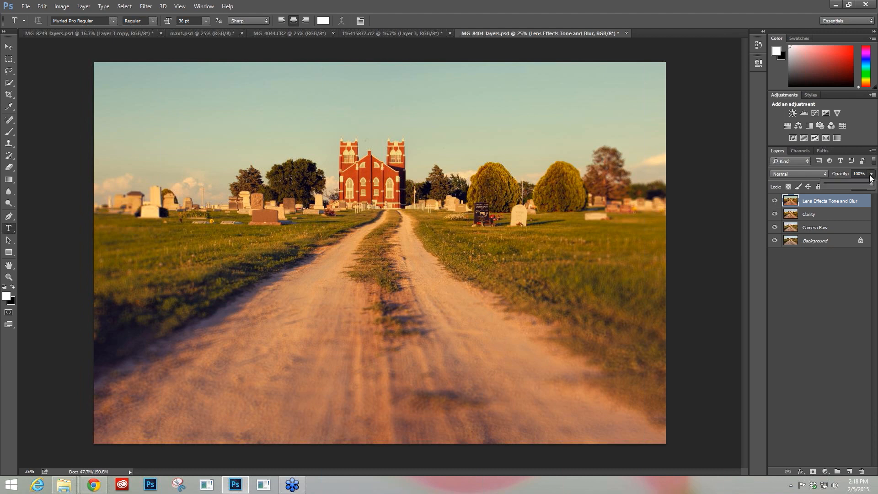
{"action": "left_click_drag", "start_coordinate": [869, 184], "coordinate": [864, 184]}
- Stamp all visible layers into a new top layer named Stamp and duplicate it
{"action": "key", "text": "ctrl+alt+shift+e"}
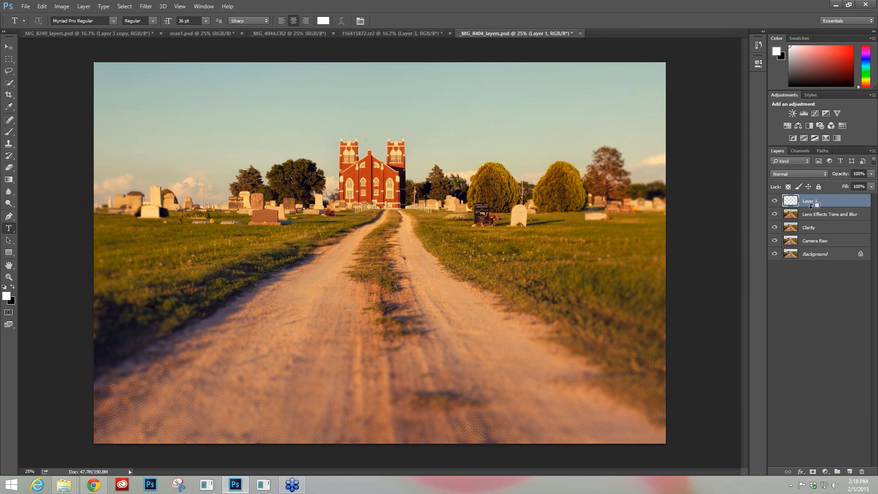
{"action": "double_click", "coordinate": [810, 201]}
{"action": "type", "text": "Stamp"}
{"action": "key", "text": "Return"}
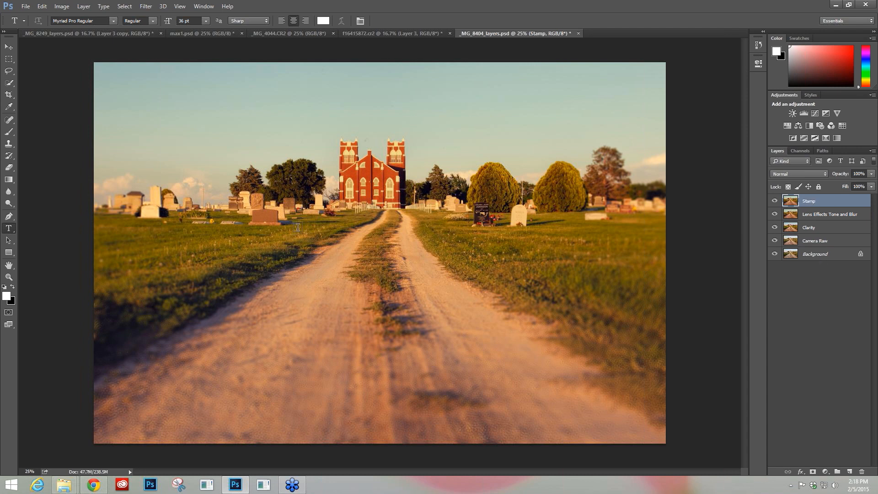
{"action": "key", "text": "ctrl+j"}
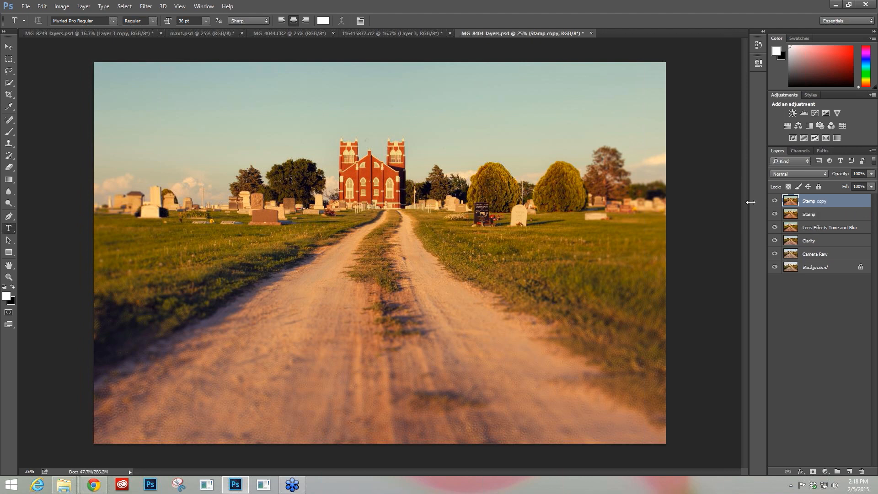
- Open Topaz Clarity on the duplicated stamp layer and reset its adjustments
{"action": "left_click", "coordinate": [146, 8]}
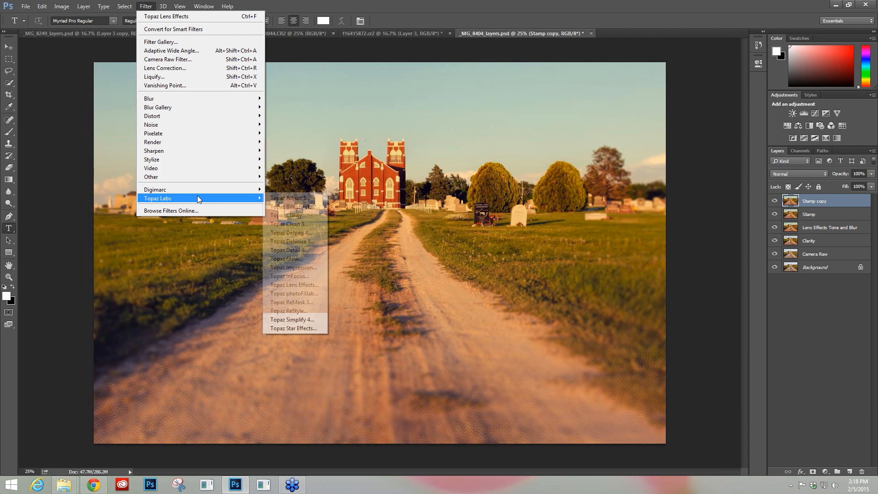
{"action": "mouse_move", "coordinate": [252, 198]}
{"action": "left_click", "coordinate": [304, 207]}
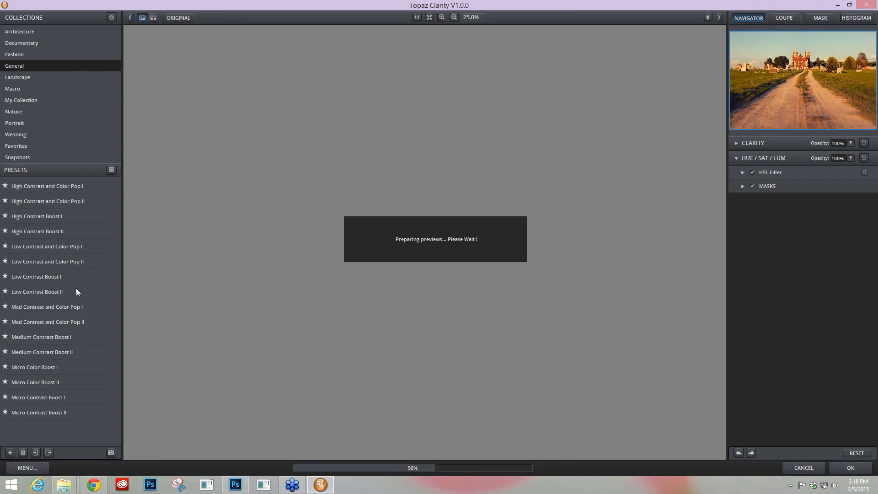
{"action": "mouse_move", "coordinate": [79, 287]}
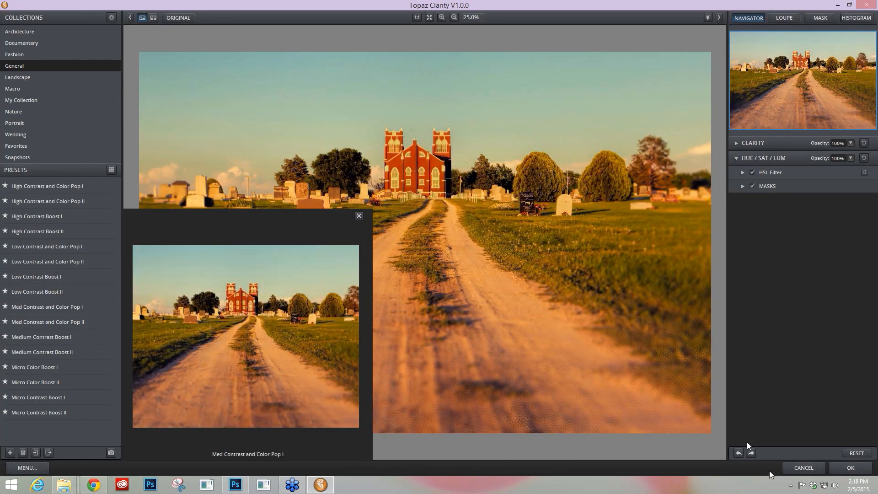
{"action": "left_click", "coordinate": [856, 453]}
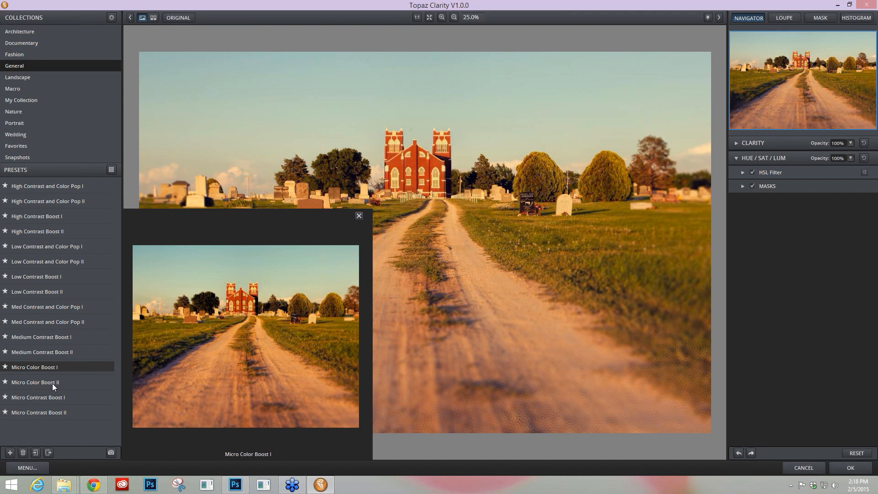
- Compare the Micro, Low and Medium Contrast Boost presets on the photo and choose Low Contrast Boost I
{"action": "left_click", "coordinate": [54, 398]}
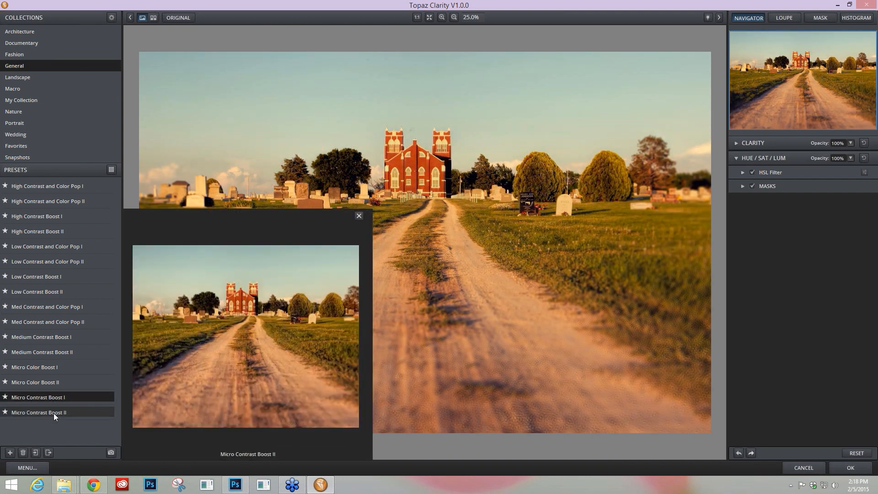
{"action": "left_click", "coordinate": [53, 413]}
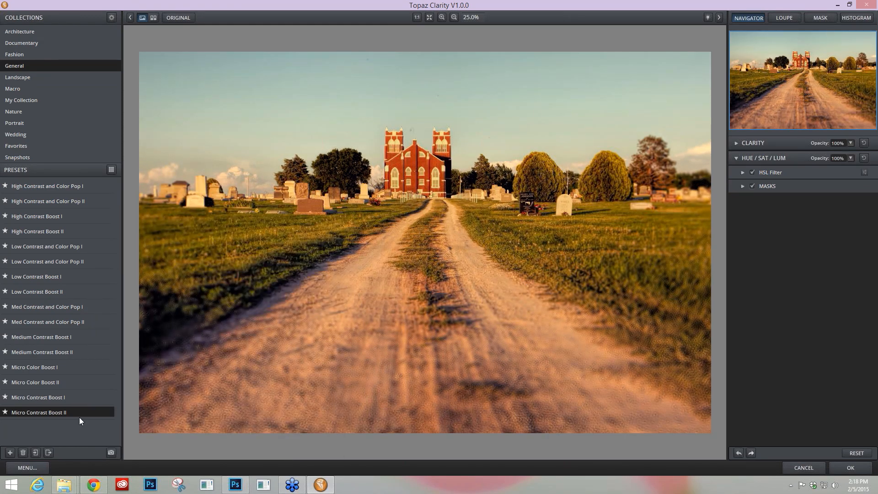
{"action": "left_click", "coordinate": [57, 276]}
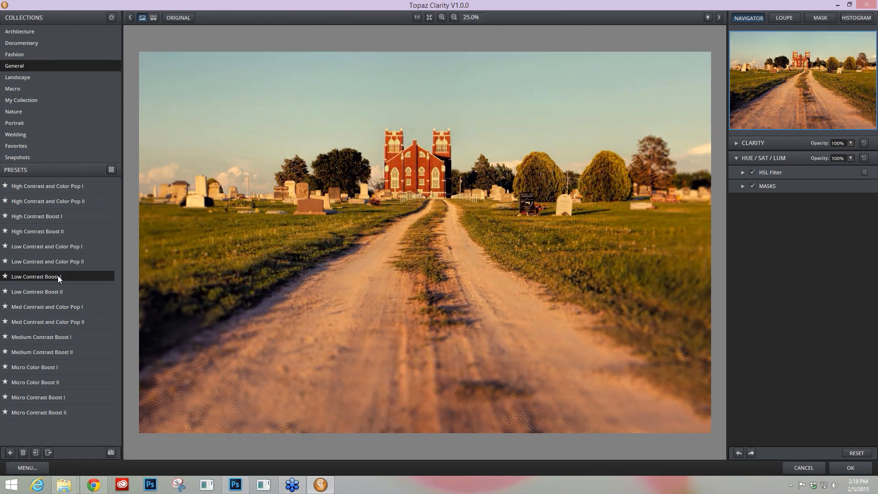
{"action": "left_click", "coordinate": [49, 338]}
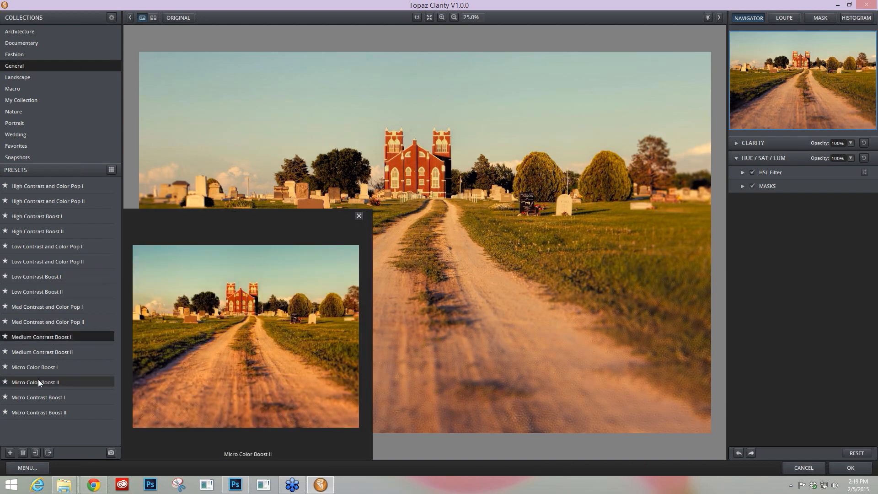
{"action": "left_click", "coordinate": [43, 277]}
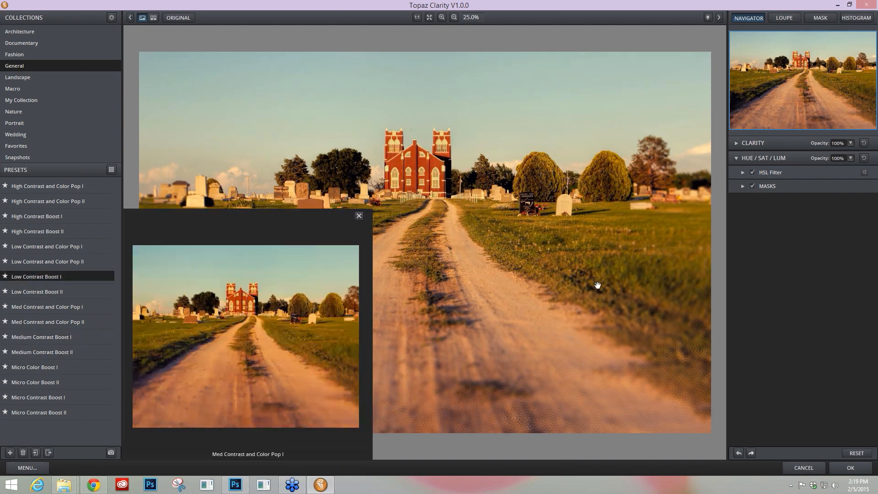
- Set the Clarity tone levels to Black Level 0.20, White Level -0.08 and Midtones 0.08
{"action": "left_click", "coordinate": [739, 145]}
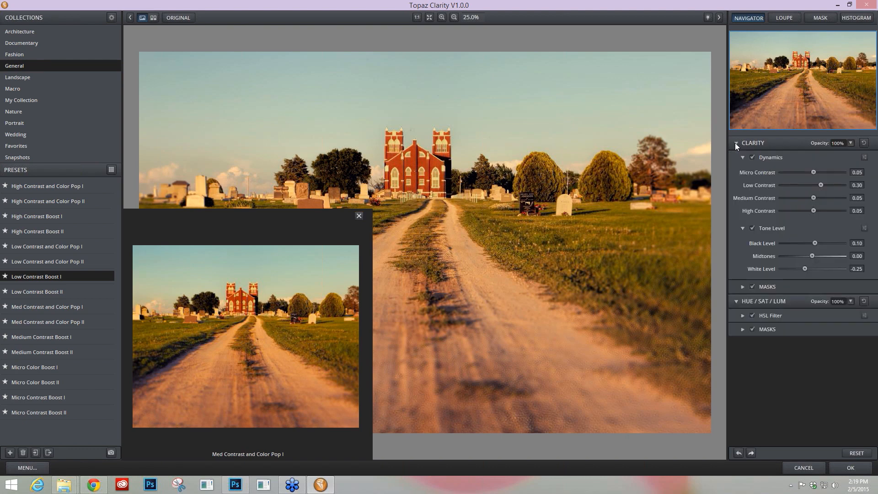
{"action": "left_click", "coordinate": [814, 243]}
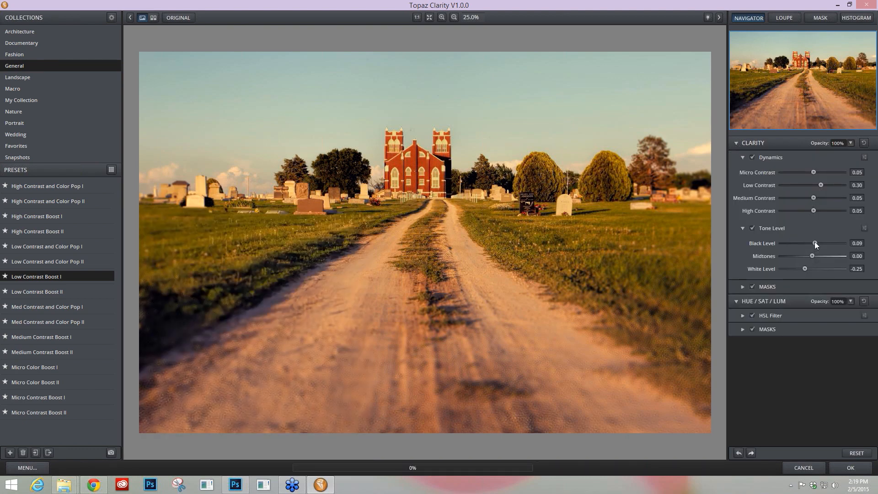
{"action": "left_click", "coordinate": [815, 243]}
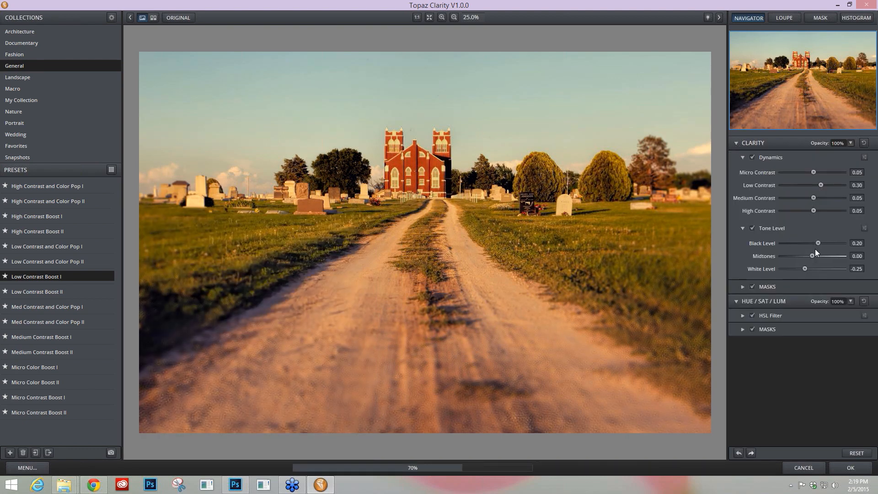
{"action": "left_click", "coordinate": [805, 269]}
{"action": "left_click_drag", "start_coordinate": [805, 269], "coordinate": [809, 267]}
{"action": "left_click", "coordinate": [814, 257]}
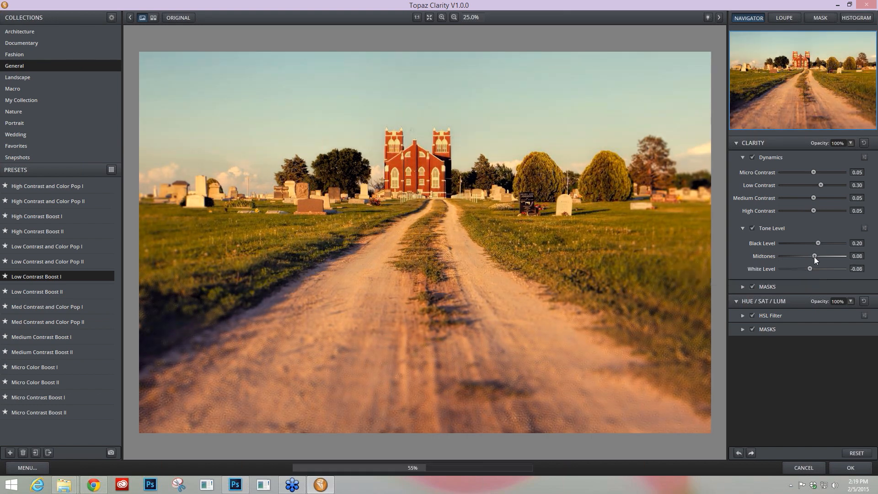
- Set Midtones to 0.06 and High Contrast to -0.03, and compare the result with the original photo
{"action": "left_click_drag", "start_coordinate": [814, 257], "coordinate": [814, 257]}
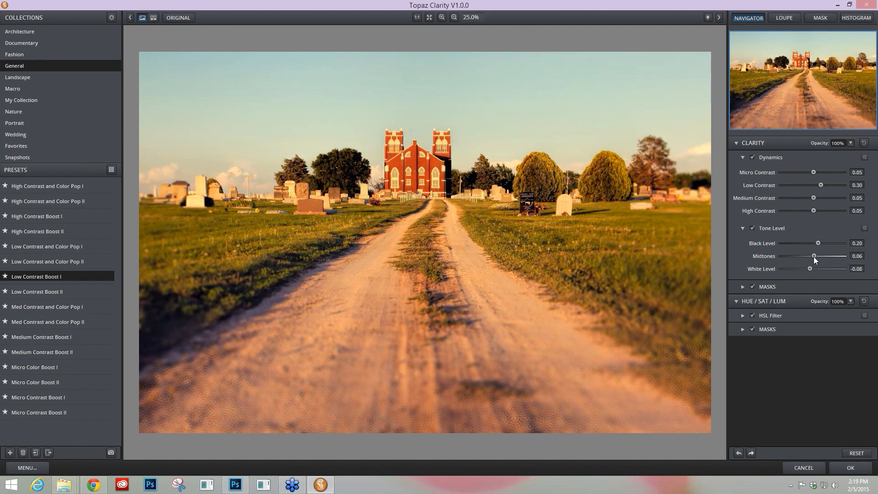
{"action": "left_click_drag", "start_coordinate": [813, 210], "coordinate": [811, 209]}
{"action": "key", "text": "space"}
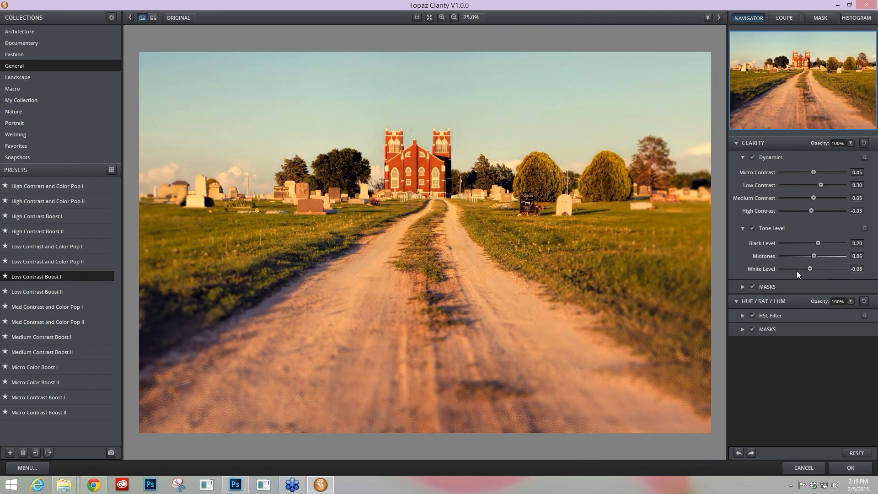
- Invert the Clarity mask to black and set a Normal reveal brush with strength 0.51 and brush size 0.18
{"action": "left_click", "coordinate": [742, 287]}
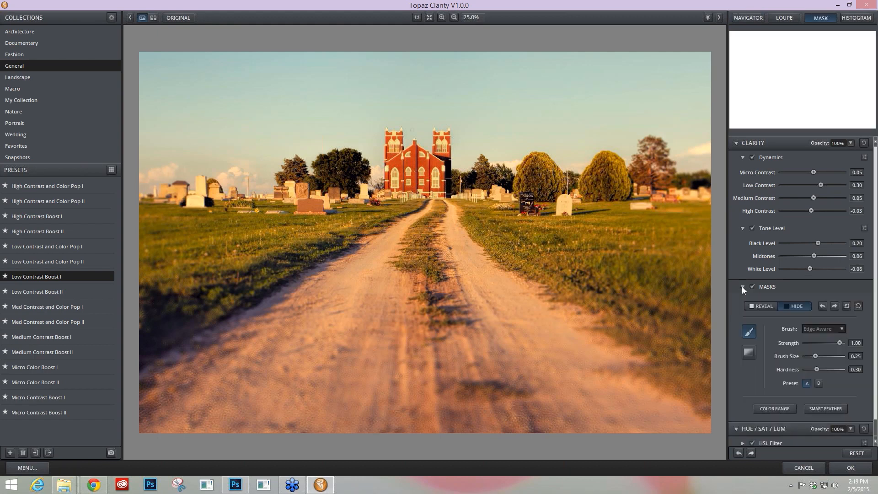
{"action": "left_click", "coordinate": [742, 158]}
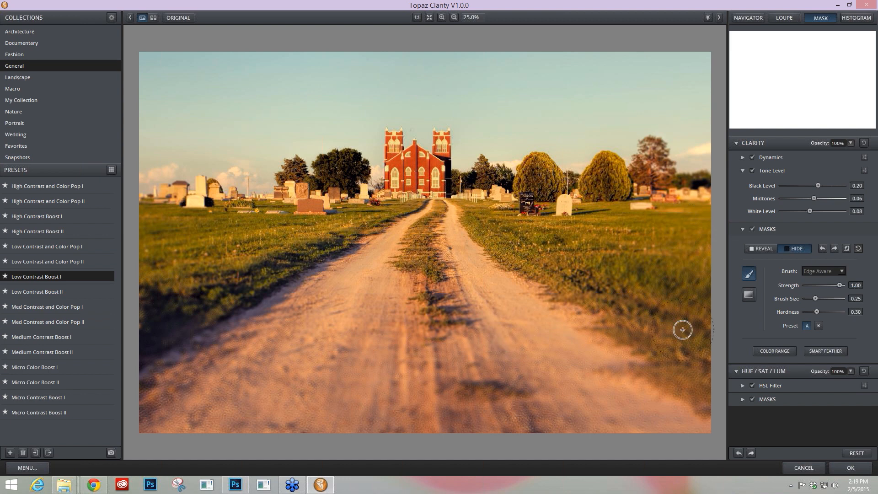
{"action": "left_click", "coordinate": [848, 249]}
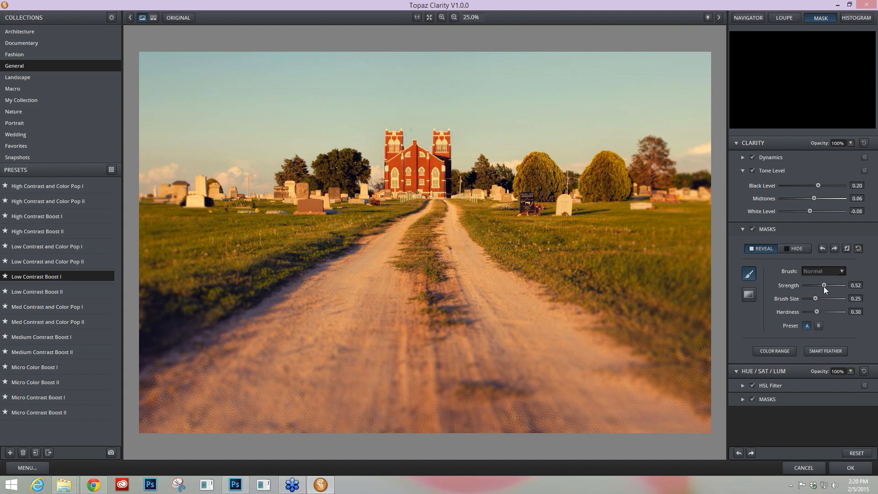
{"action": "left_click_drag", "start_coordinate": [814, 298], "coordinate": [812, 300]}
- Paint the Clarity effect back over the church, trees, gravestones and nearby grass, compare with the original, and apply the filter
{"action": "mouse_move", "coordinate": [245, 187]}
{"action": "left_mouse_down"}
{"action": "mouse_move", "coordinate": [391, 146]}
{"action": "mouse_move", "coordinate": [446, 172]}
{"action": "mouse_move", "coordinate": [609, 172]}
{"action": "mouse_move", "coordinate": [631, 187]}
{"action": "mouse_move", "coordinate": [311, 263]}
{"action": "mouse_move", "coordinate": [425, 272]}
{"action": "mouse_move", "coordinate": [494, 233]}
{"action": "left_mouse_up"}
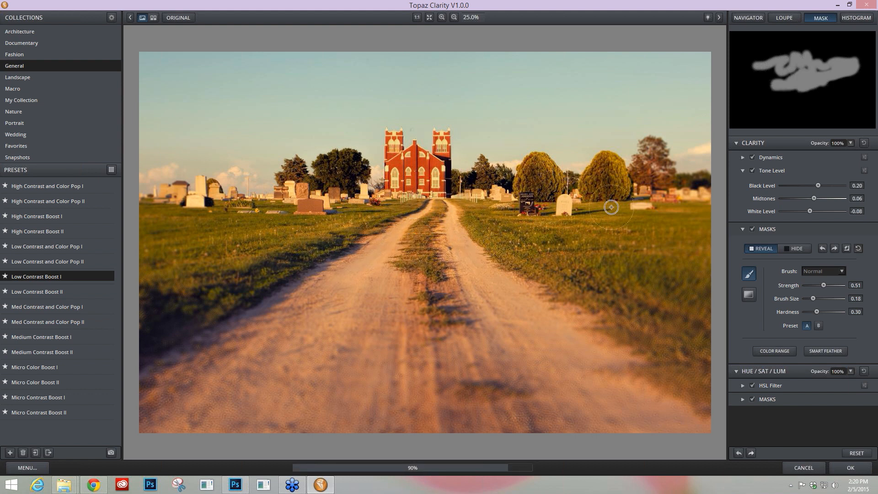
{"action": "left_click_drag", "start_coordinate": [611, 207], "coordinate": [627, 191]}
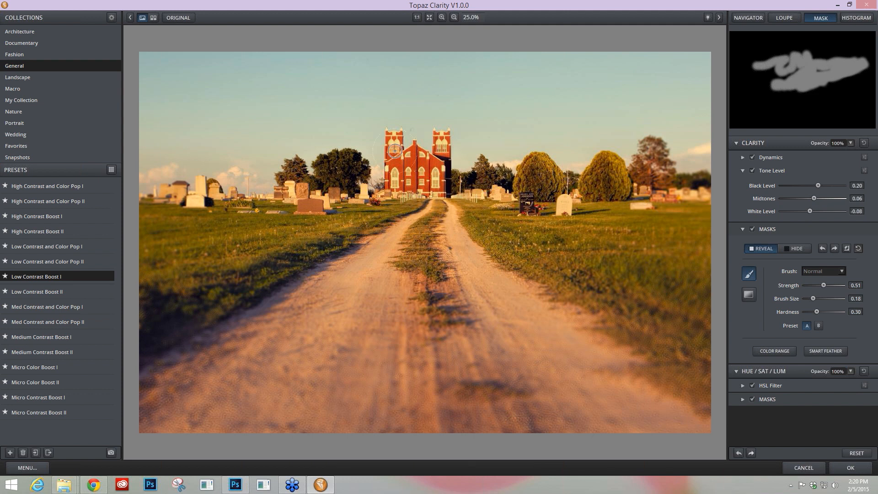
{"action": "mouse_move", "coordinate": [395, 150]}
{"action": "left_mouse_down"}
{"action": "mouse_move", "coordinate": [378, 198]}
{"action": "mouse_move", "coordinate": [255, 206]}
{"action": "mouse_move", "coordinate": [294, 173]}
{"action": "mouse_move", "coordinate": [343, 167]}
{"action": "mouse_move", "coordinate": [377, 225]}
{"action": "mouse_move", "coordinate": [492, 243]}
{"action": "mouse_move", "coordinate": [412, 265]}
{"action": "mouse_move", "coordinate": [410, 167]}
{"action": "mouse_move", "coordinate": [525, 206]}
{"action": "mouse_move", "coordinate": [584, 182]}
{"action": "mouse_move", "coordinate": [430, 195]}
{"action": "left_mouse_up"}
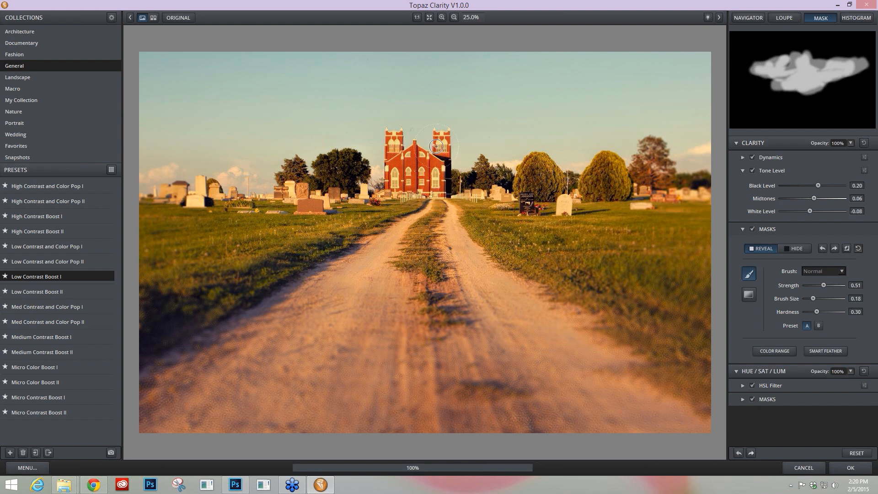
{"action": "left_click_drag", "start_coordinate": [435, 145], "coordinate": [234, 203]}
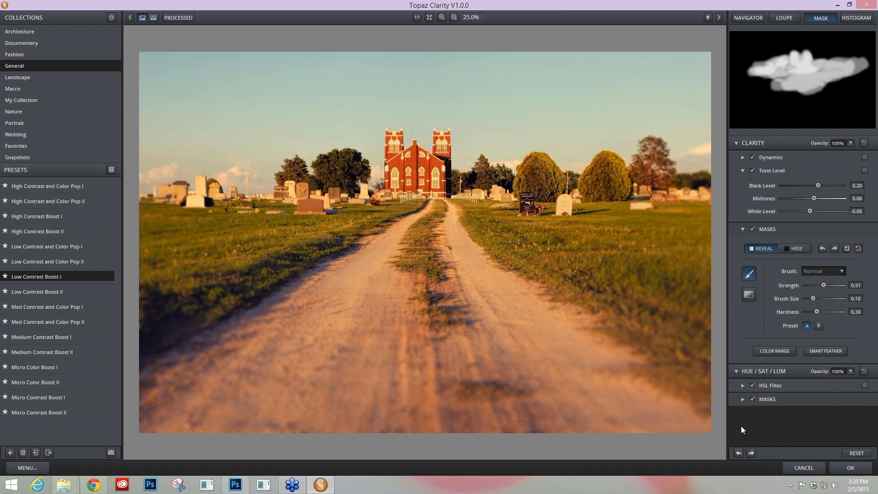
{"action": "key", "text": "space"}
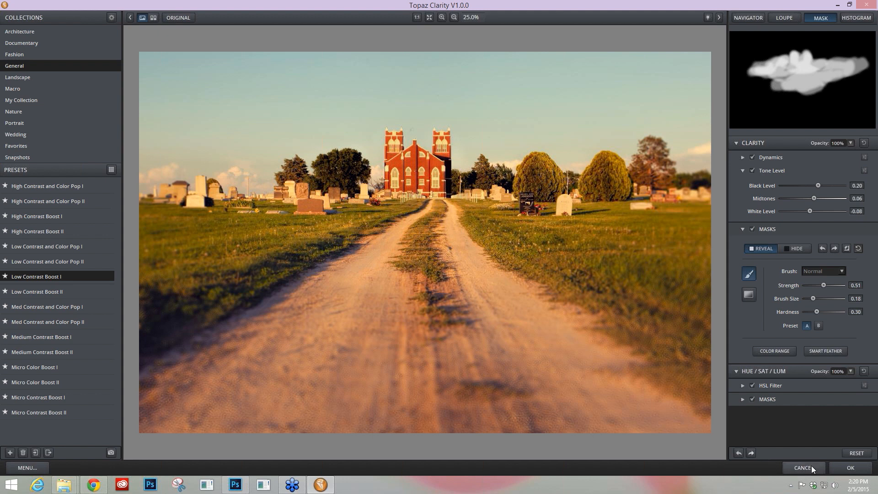
{"action": "left_click", "coordinate": [851, 469]}
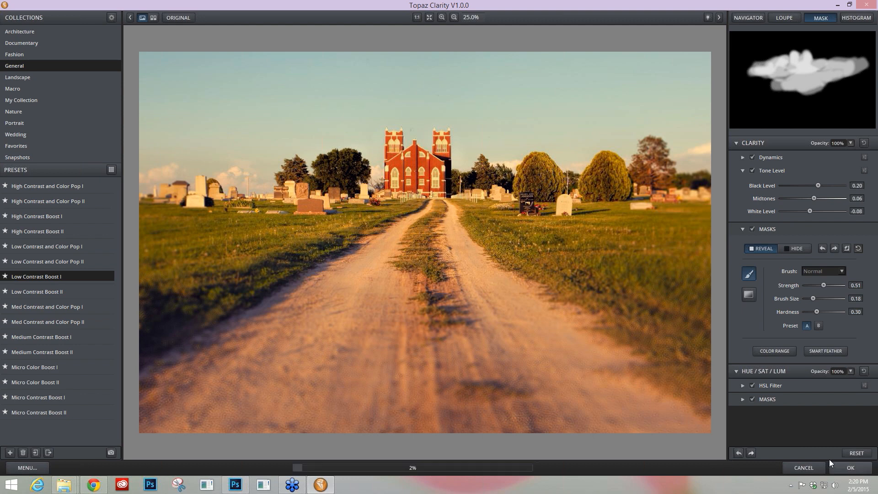